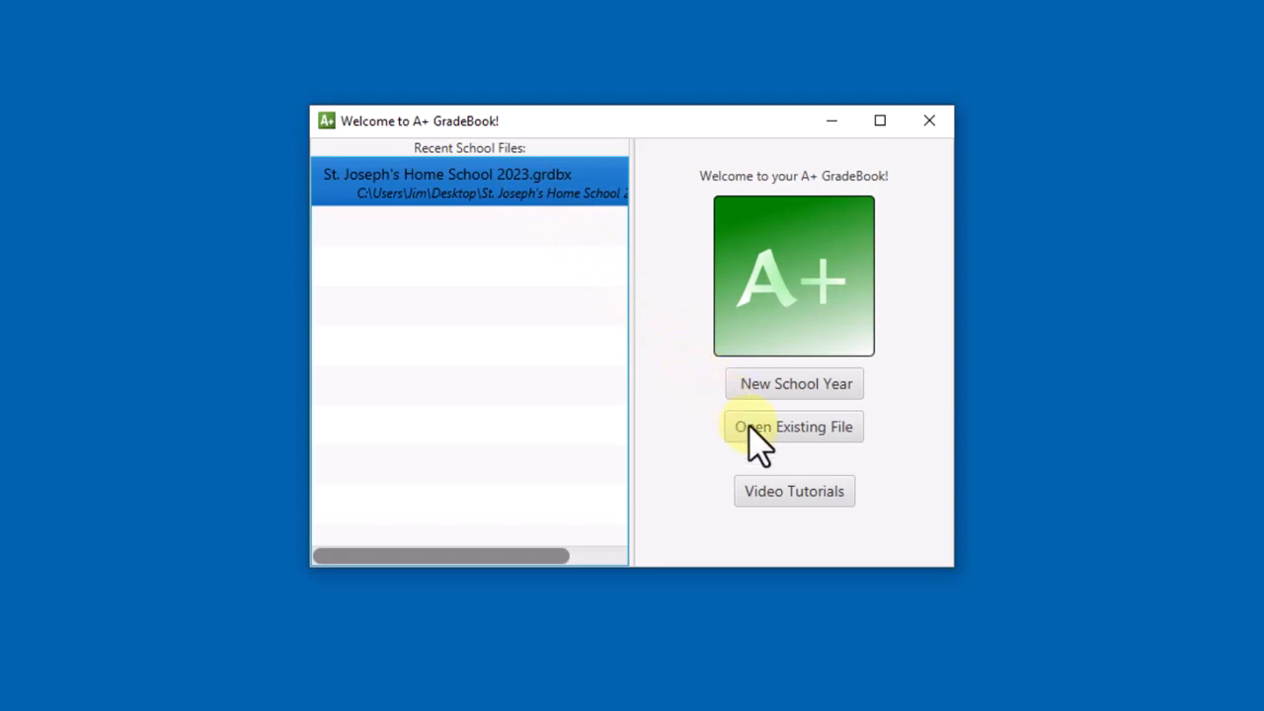
{"action": "left_click", "coordinate": [750, 427]}
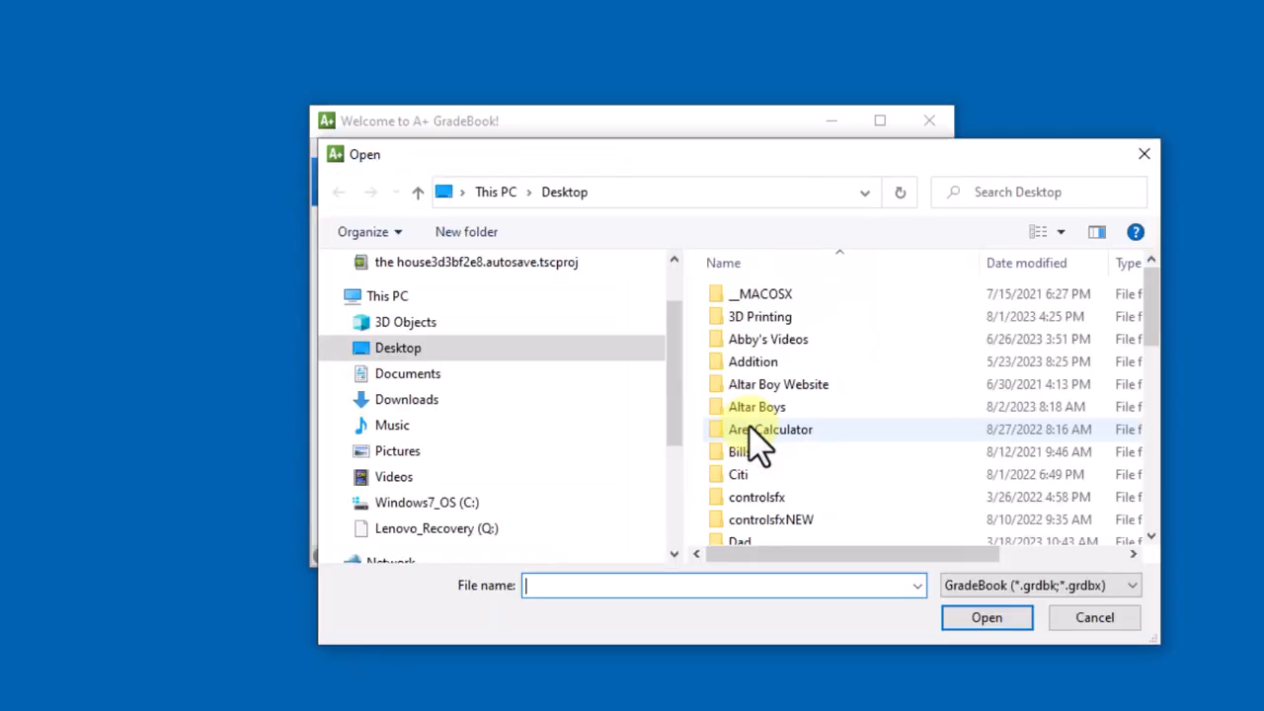
{"action": "left_click", "coordinate": [1144, 155]}
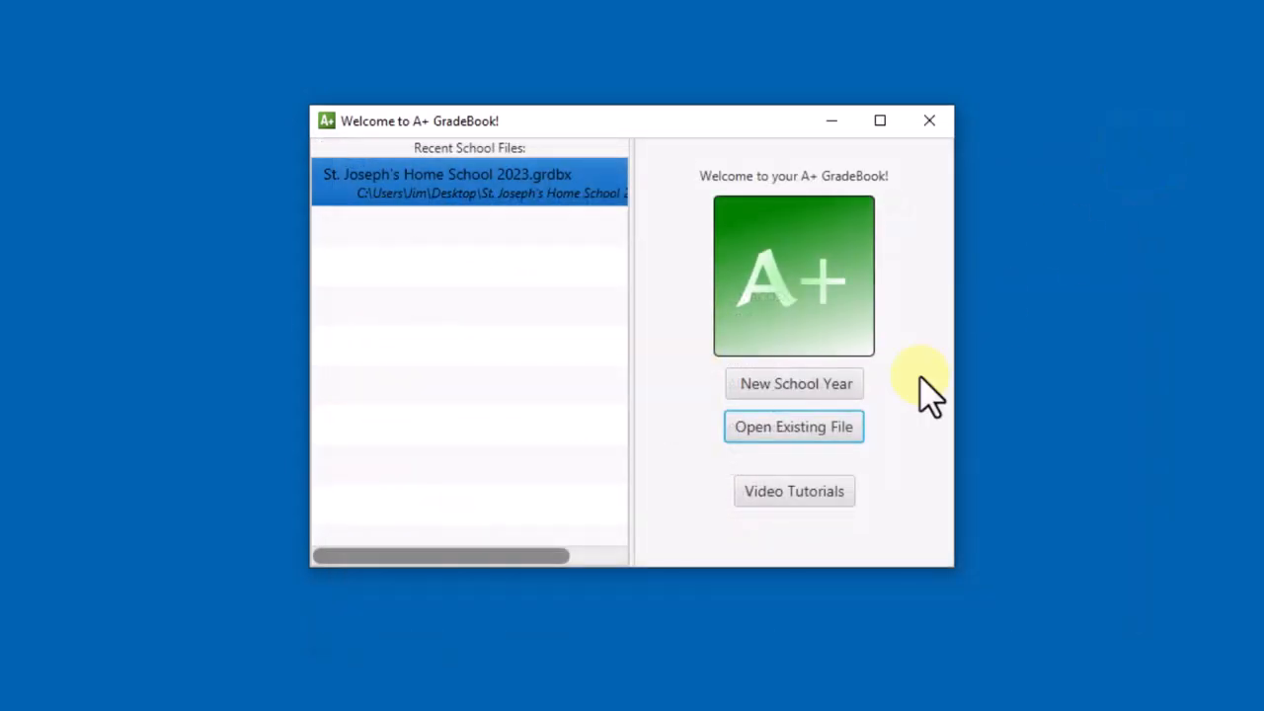
- Create a new school year for "My School", year 2023, and save the gradebook file on the Desktop as "My School"
{"action": "left_click", "coordinate": [853, 389]}
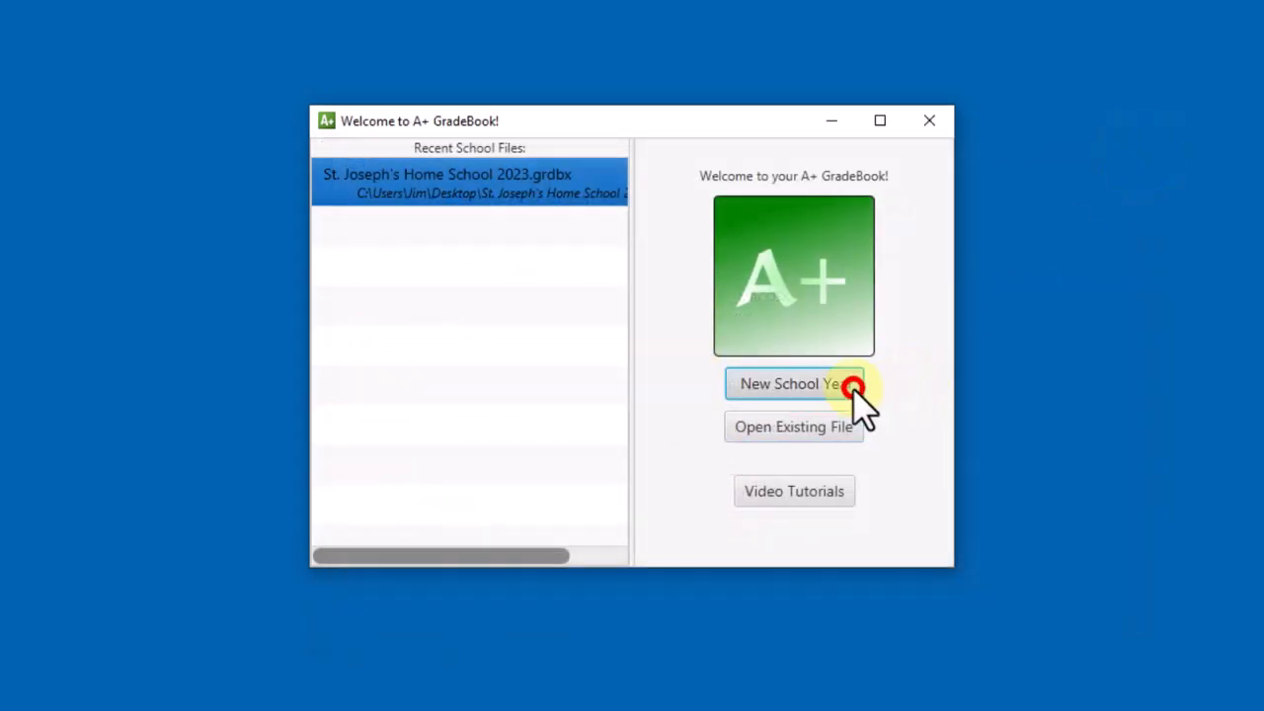
{"action": "left_click", "coordinate": [736, 358]}
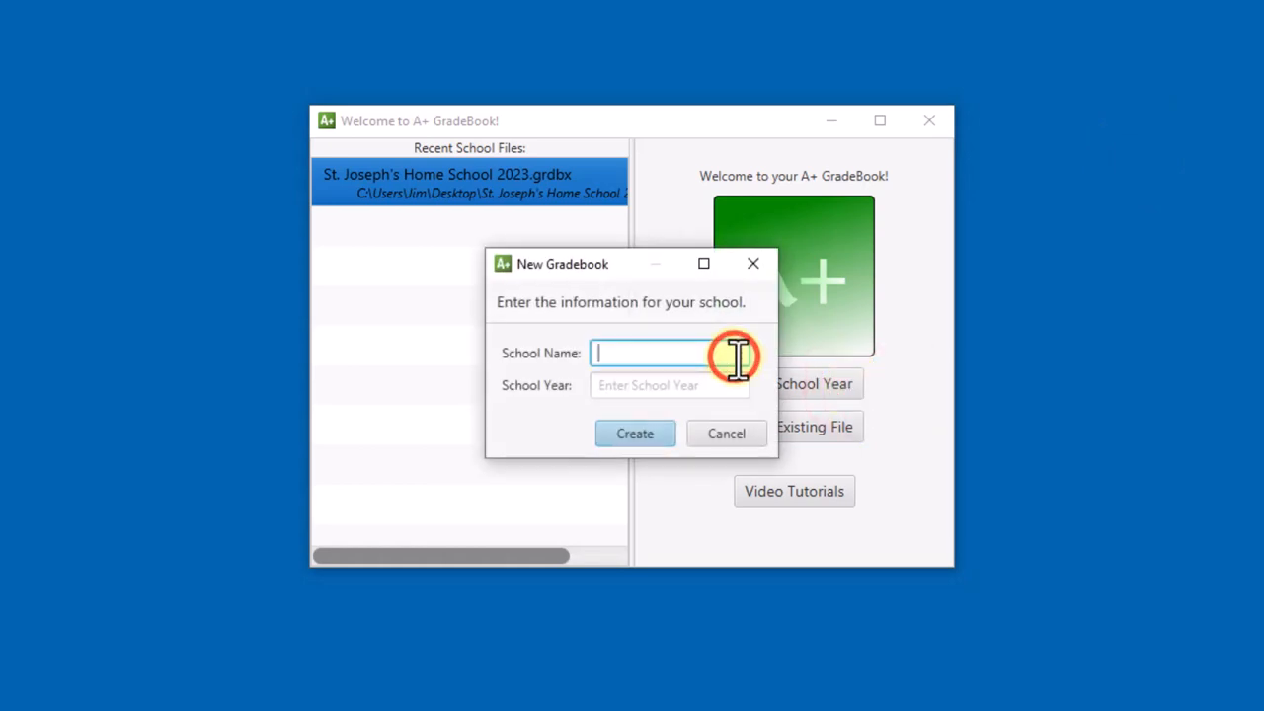
{"action": "type", "text": "My School"}
{"action": "key", "text": "Tab"}
{"action": "type", "text": "200"}
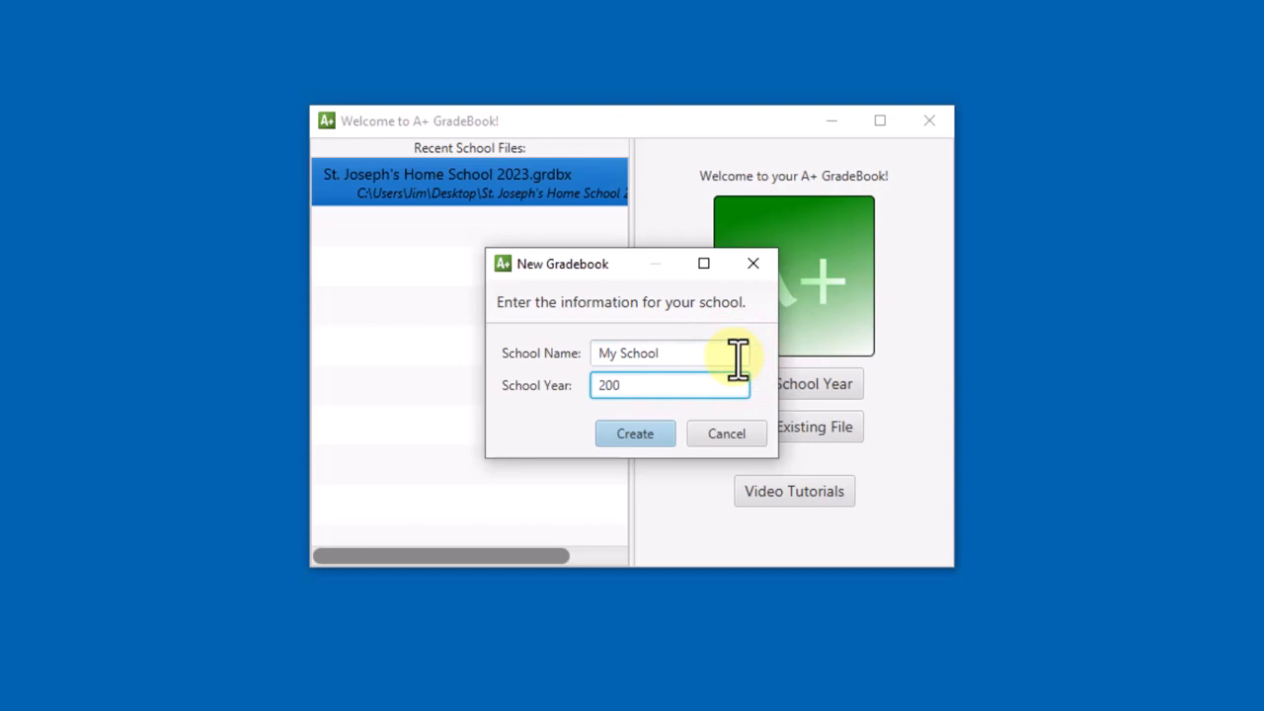
{"action": "key", "text": "BackSpace"}
{"action": "type", "text": "23"}
{"action": "left_click", "coordinate": [642, 441]}
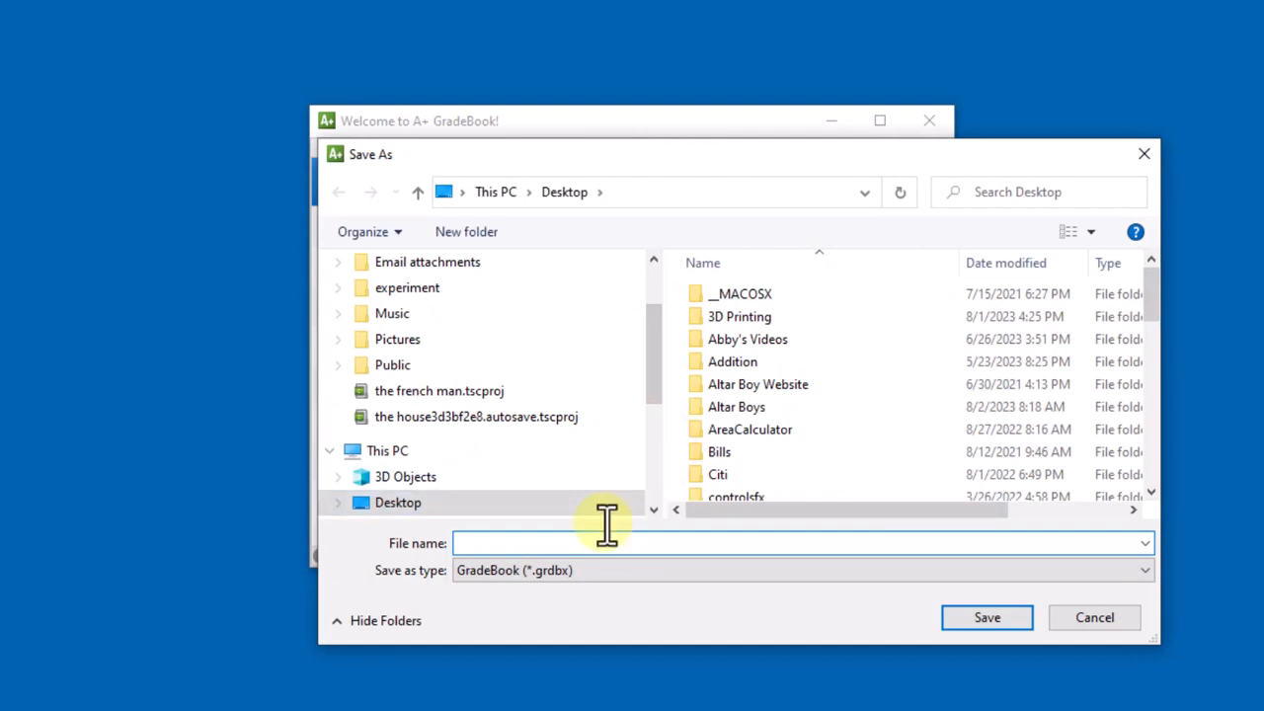
{"action": "type", "text": "My School"}
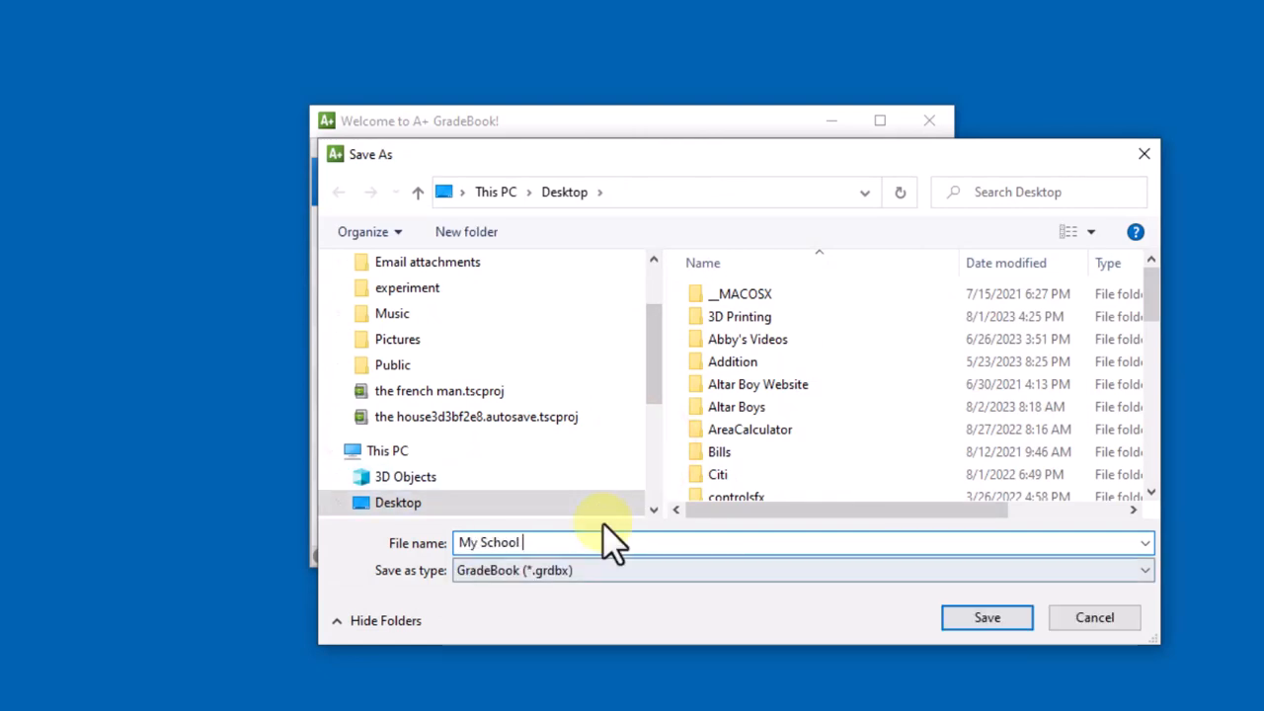
{"action": "left_click", "coordinate": [962, 620]}
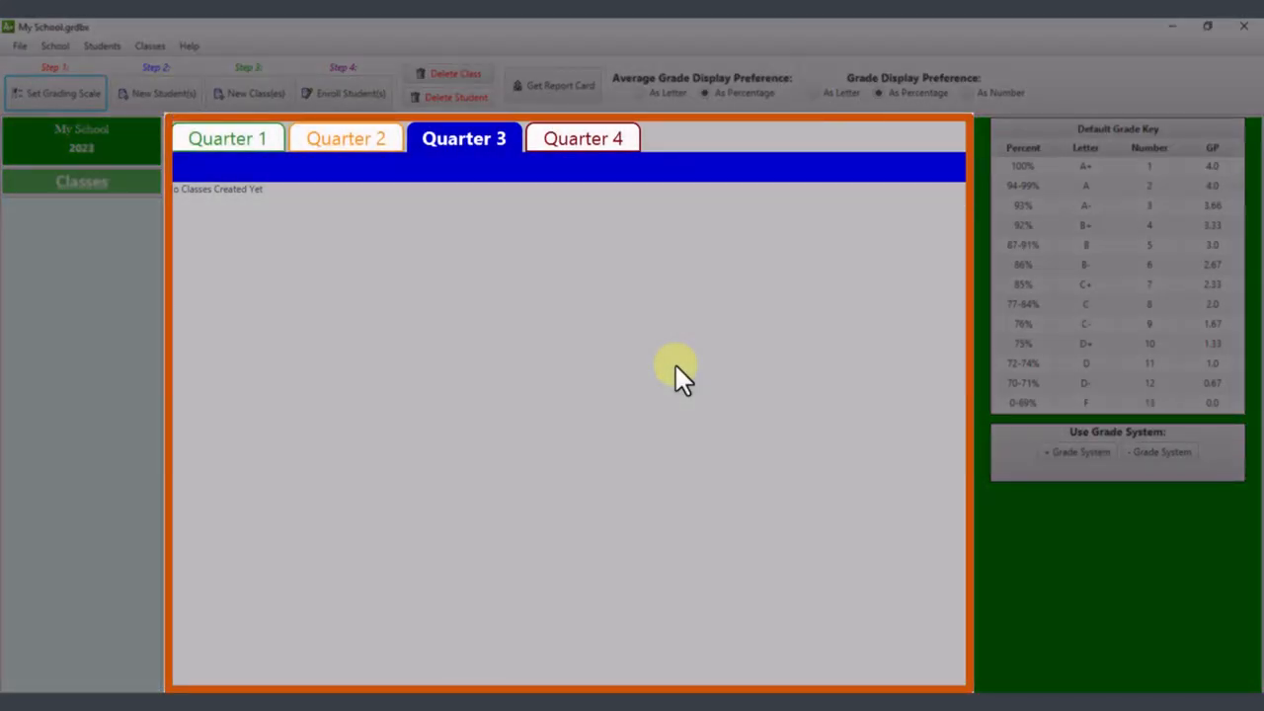
- View each of the four quarters in turn and return to Quarter 1
{"action": "left_click", "coordinate": [265, 136]}
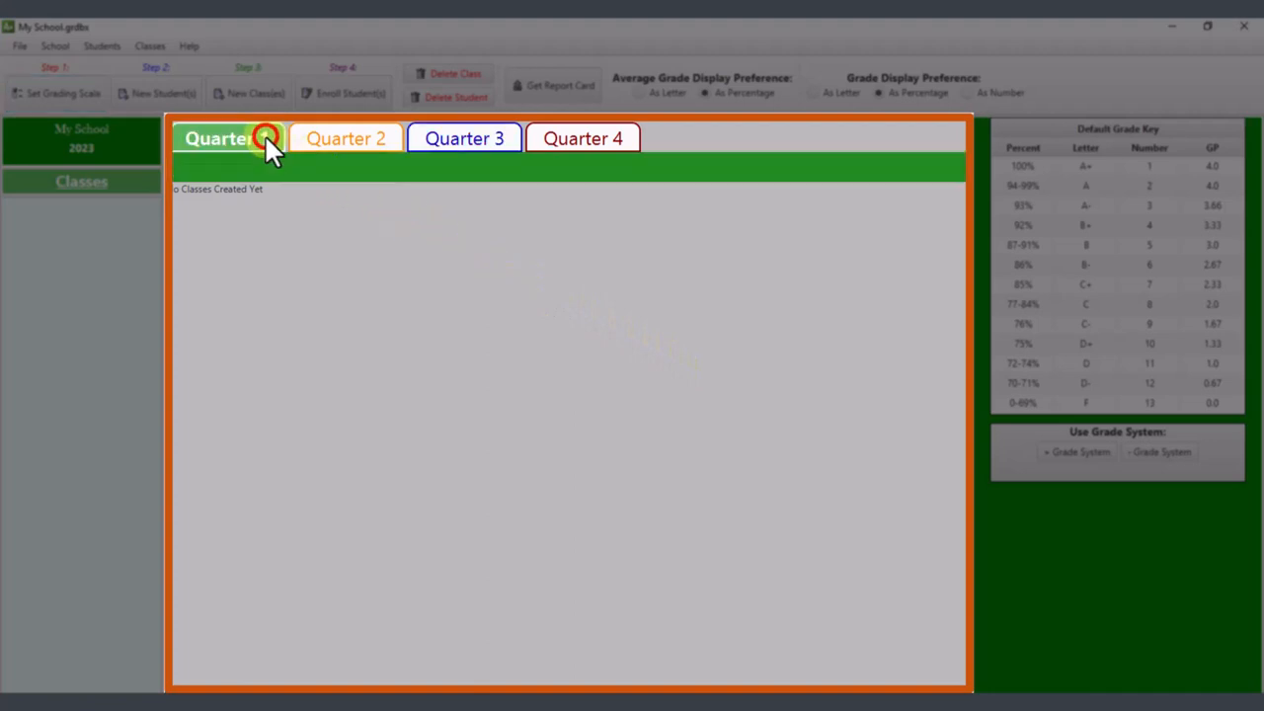
{"action": "left_click", "coordinate": [331, 132]}
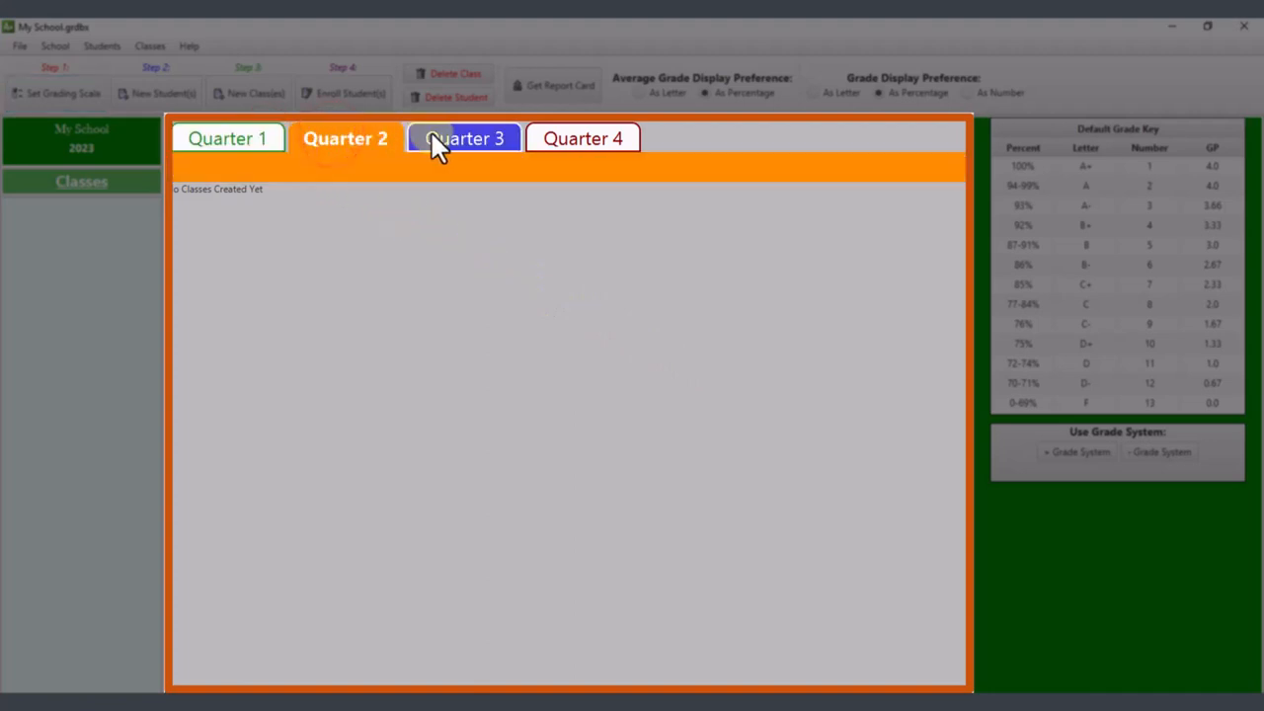
{"action": "left_click", "coordinate": [466, 132]}
{"action": "left_click", "coordinate": [552, 132]}
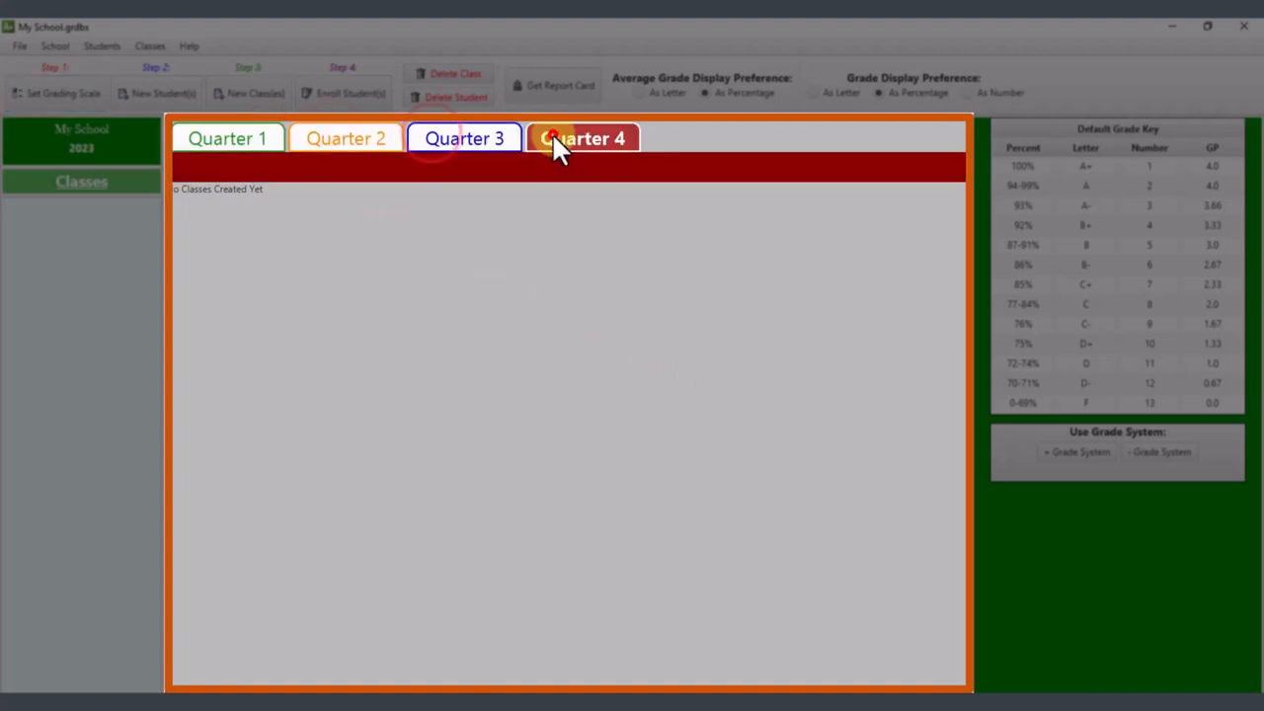
{"action": "left_click", "coordinate": [267, 136]}
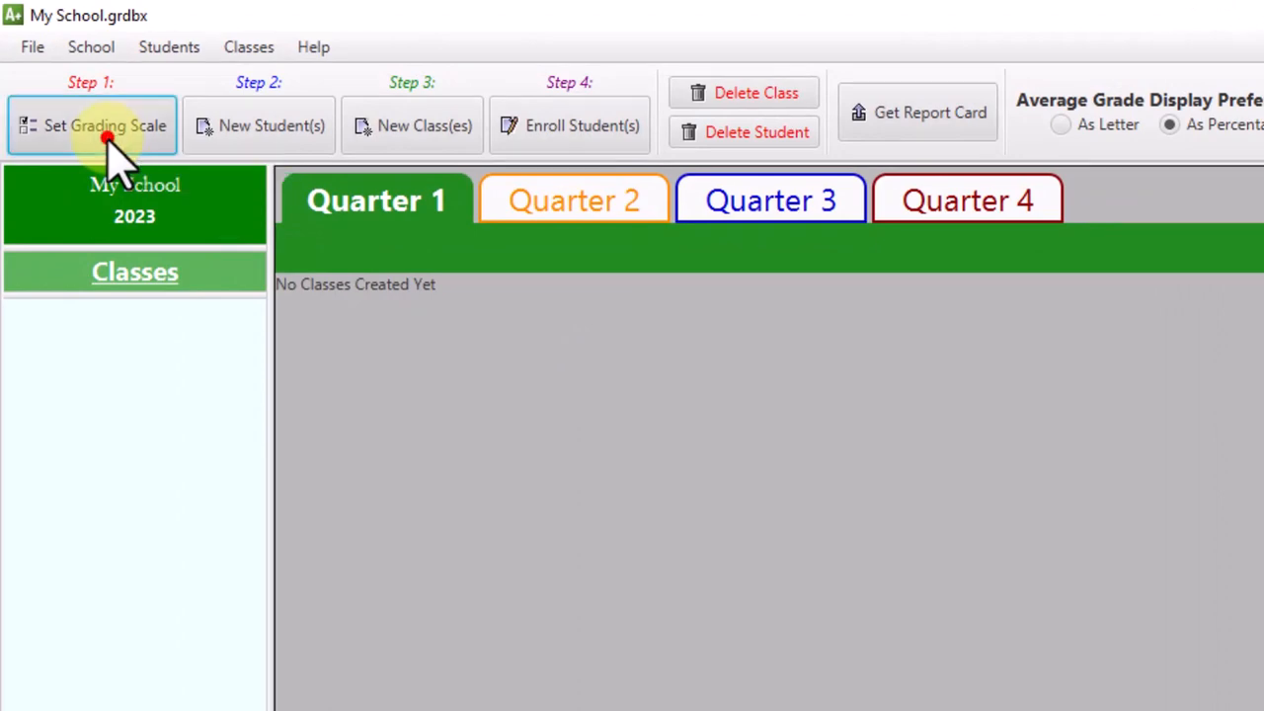
- Open the grading scale preferences and set the custom scale's lower threshold for A to 90%
{"action": "left_click", "coordinate": [109, 133]}
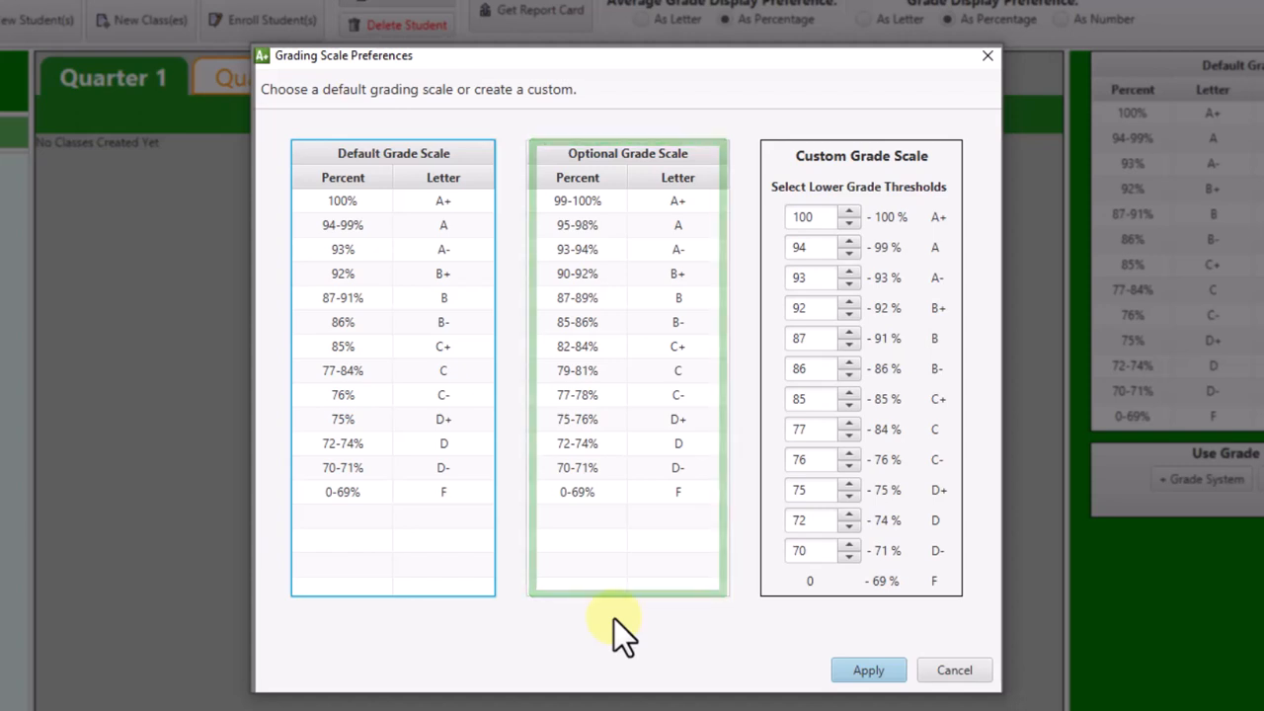
{"action": "left_click", "coordinate": [629, 409]}
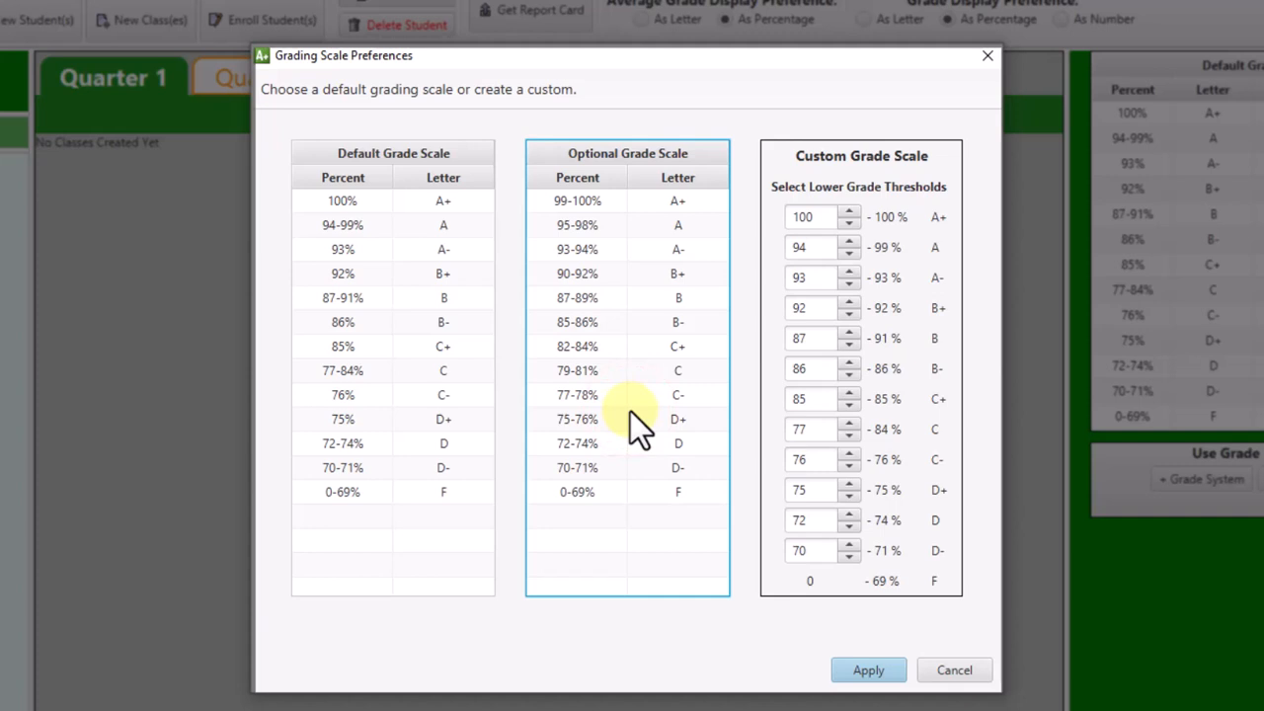
{"action": "left_click", "coordinate": [849, 254]}
{"action": "left_click", "coordinate": [850, 253]}
{"action": "left_click", "coordinate": [849, 253]}
{"action": "left_click", "coordinate": [849, 258]}
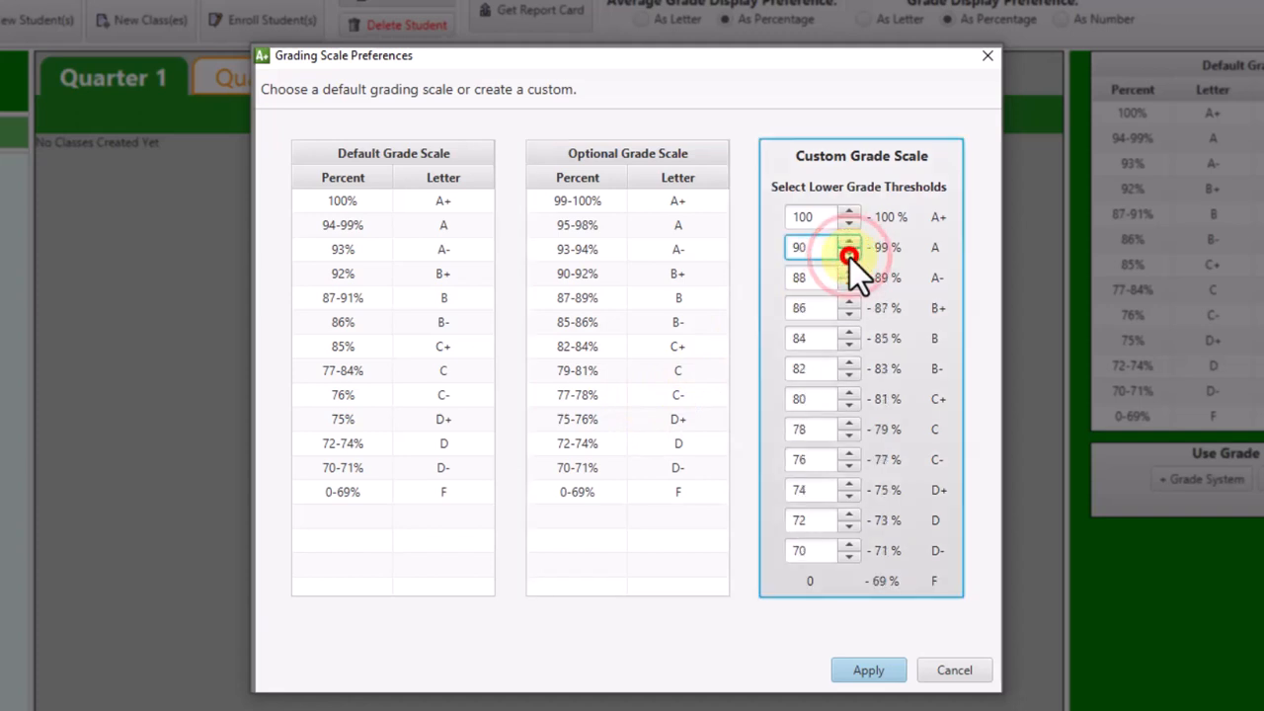
- Set the custom scale's lower threshold for A- to 80%
{"action": "left_click", "coordinate": [848, 284]}
{"action": "left_click", "coordinate": [848, 284]}
{"action": "left_click", "coordinate": [848, 284]}
{"action": "left_click", "coordinate": [848, 284]}
{"action": "left_click", "coordinate": [848, 284]}
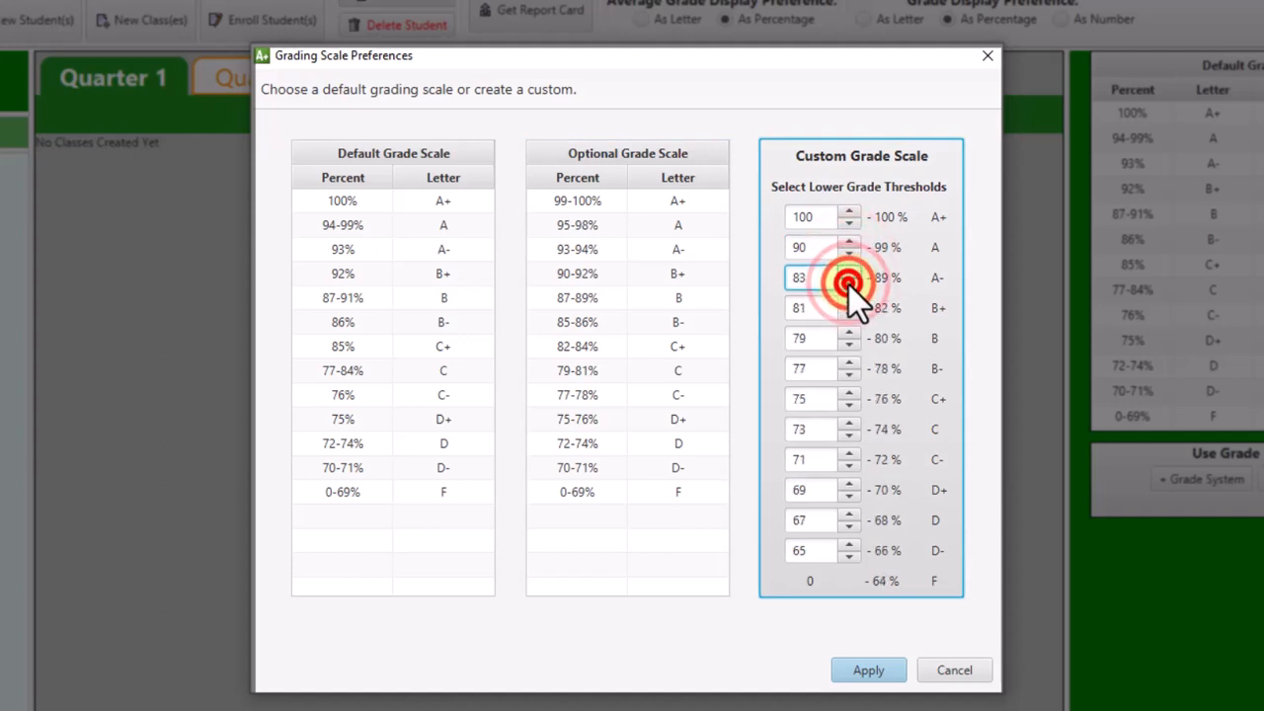
{"action": "left_click", "coordinate": [848, 284]}
{"action": "left_click", "coordinate": [848, 285]}
{"action": "left_click", "coordinate": [848, 284]}
- Set the custom scale's lower threshold for B+ to 70% and apply the custom grading scale
{"action": "left_click", "coordinate": [847, 314]}
{"action": "left_click", "coordinate": [847, 314]}
{"action": "left_click", "coordinate": [847, 314]}
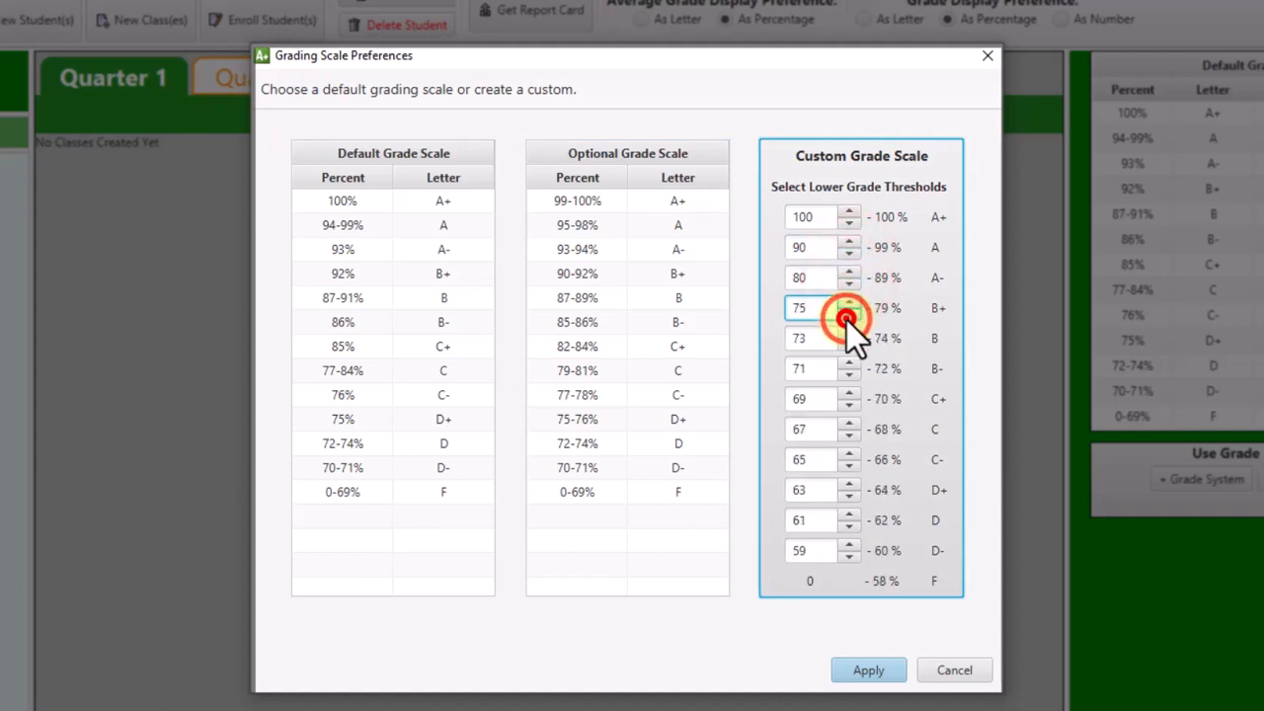
{"action": "left_click", "coordinate": [847, 314]}
{"action": "left_click", "coordinate": [847, 314]}
{"action": "left_click", "coordinate": [847, 314]}
{"action": "left_click", "coordinate": [847, 314]}
{"action": "left_click", "coordinate": [847, 314]}
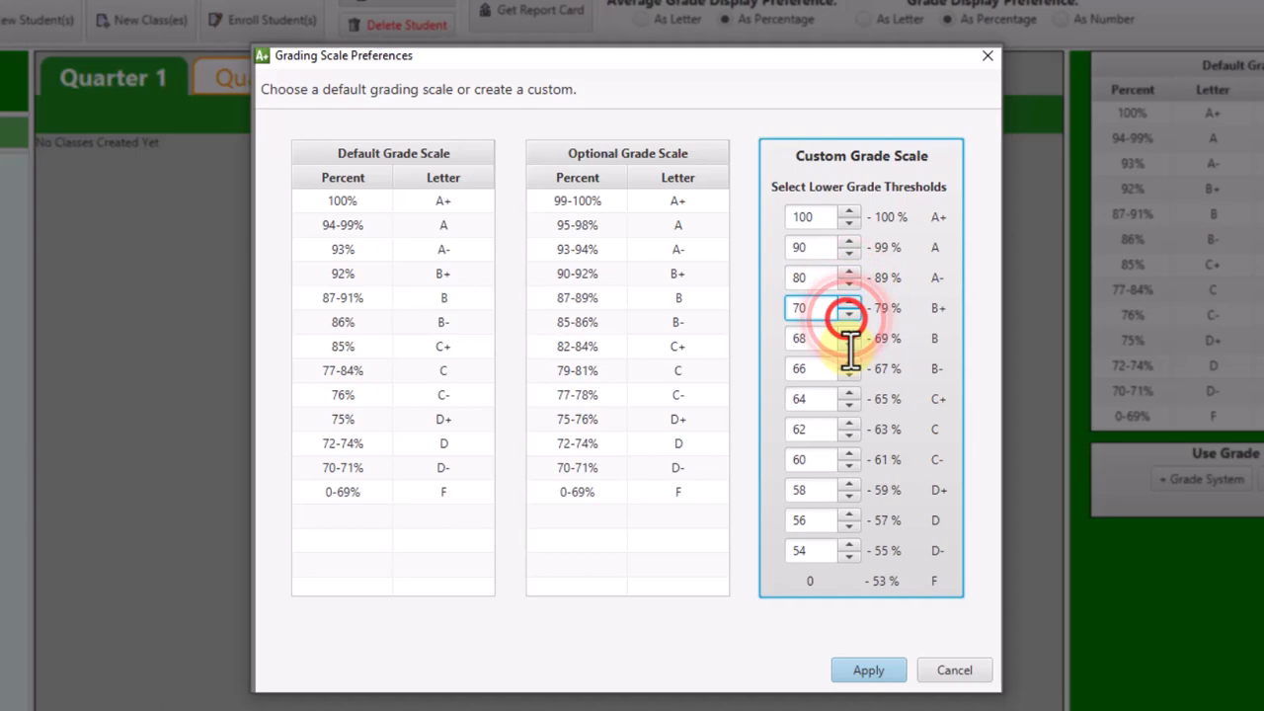
{"action": "left_click", "coordinate": [855, 667]}
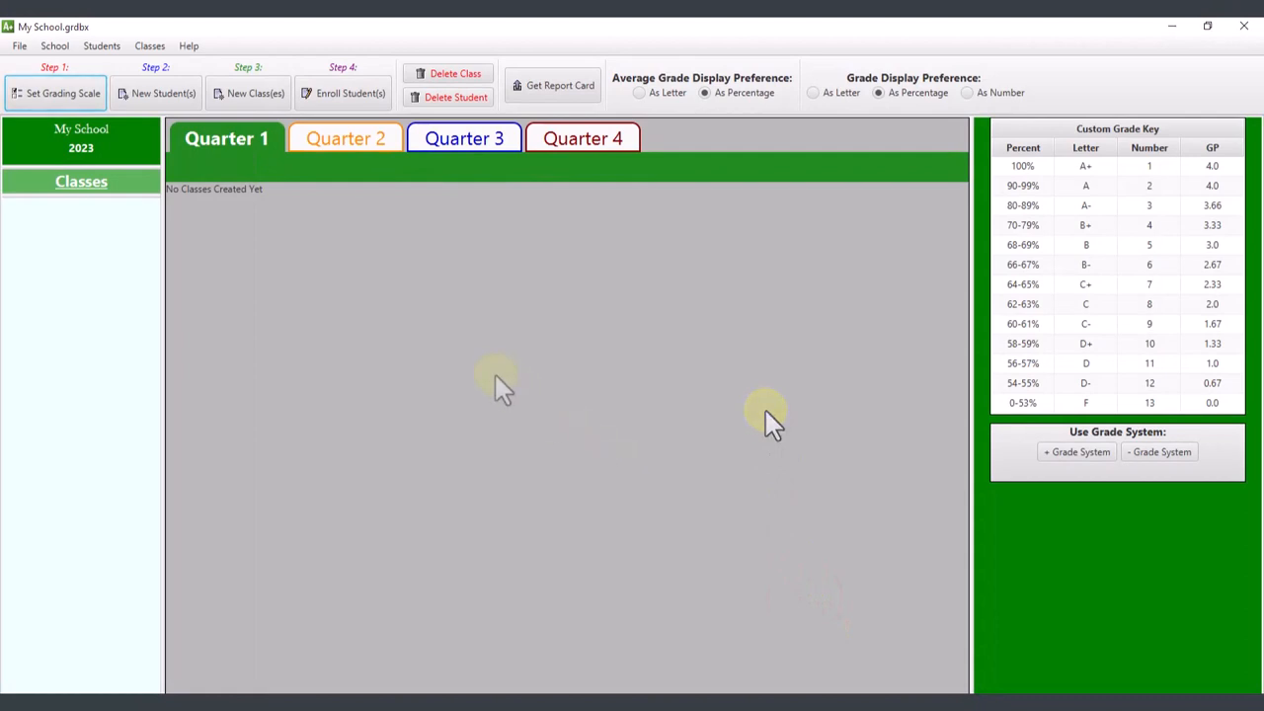
- Start adding new students and extend the form to four student rows
{"action": "left_click", "coordinate": [177, 95]}
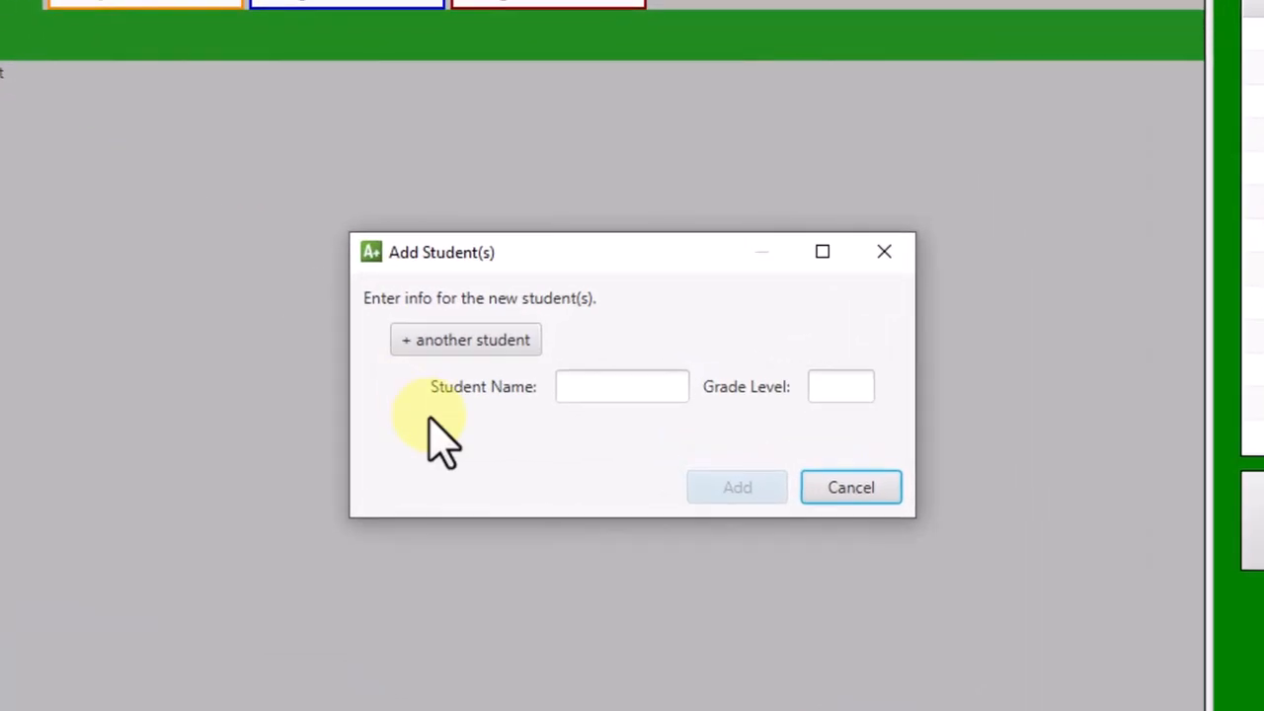
{"action": "left_click", "coordinate": [460, 345]}
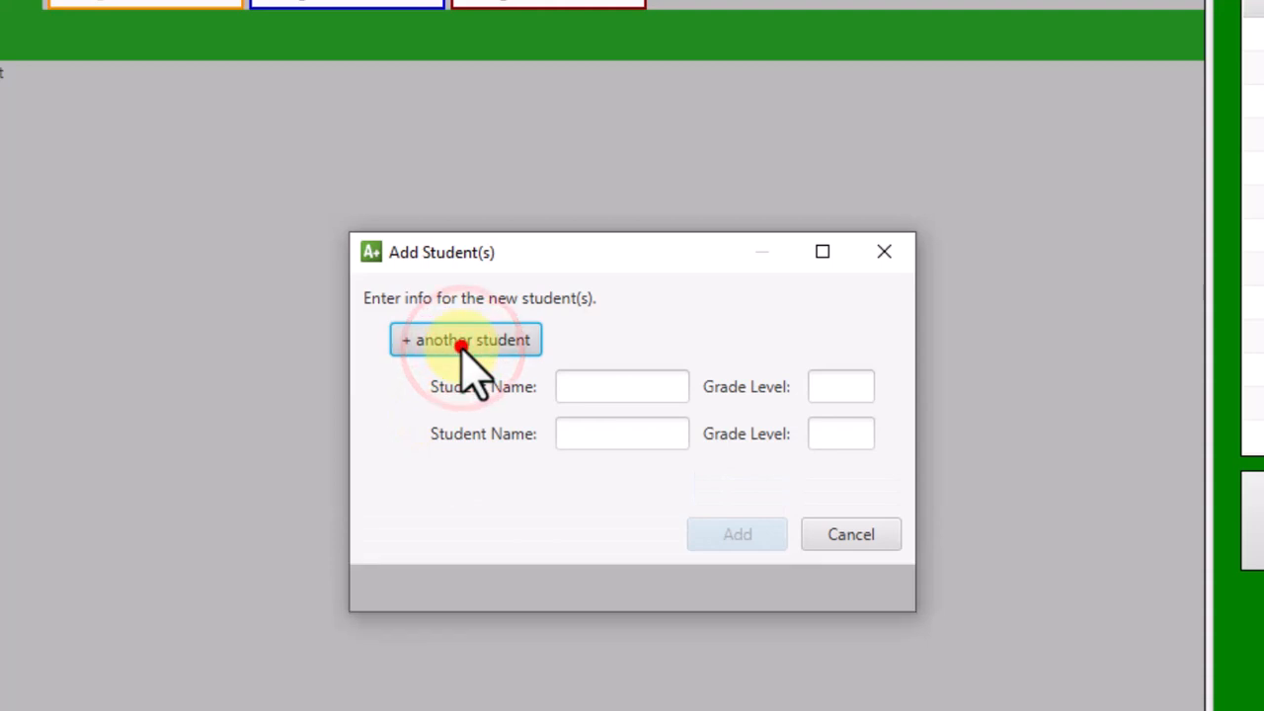
{"action": "left_click", "coordinate": [460, 346]}
{"action": "left_click", "coordinate": [460, 345]}
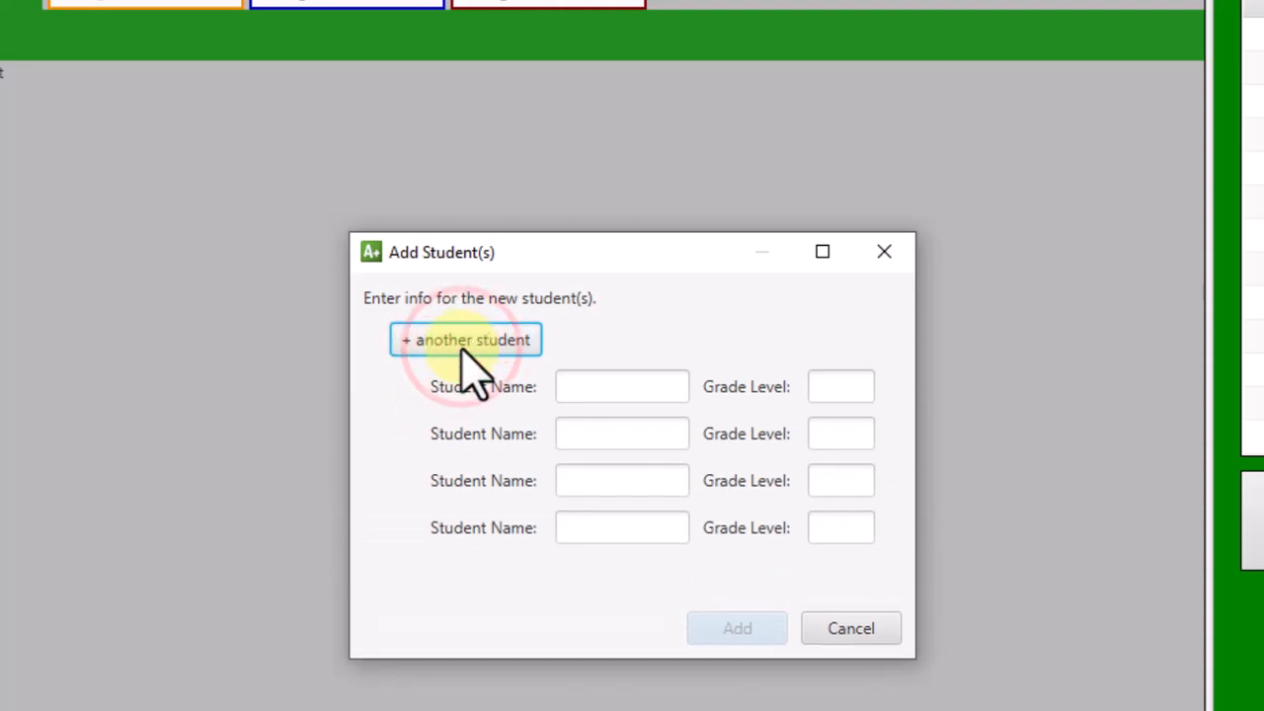
- Enter the first two students' names, with grade level 3 for the first and 2 for the second
{"action": "left_click", "coordinate": [598, 385]}
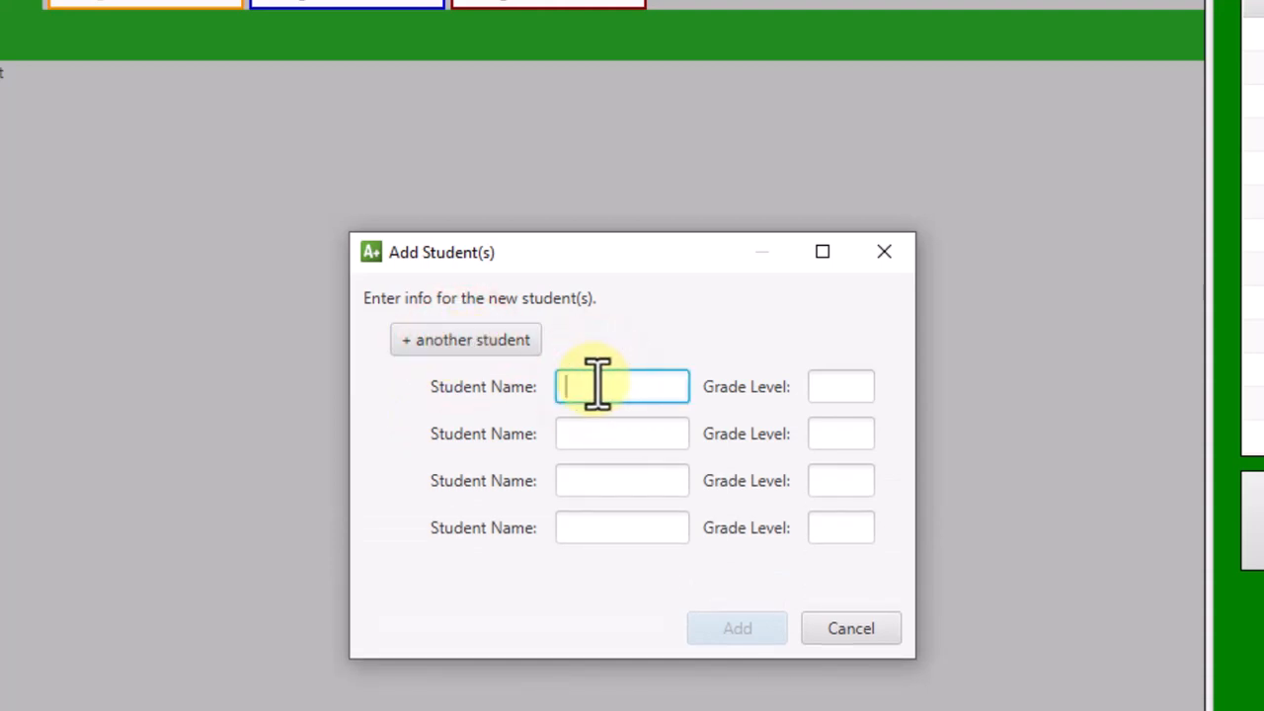
{"action": "type", "text": "Ben"}
{"action": "key", "text": "Tab"}
{"action": "type", "text": "3"}
{"action": "key", "text": "Tab"}
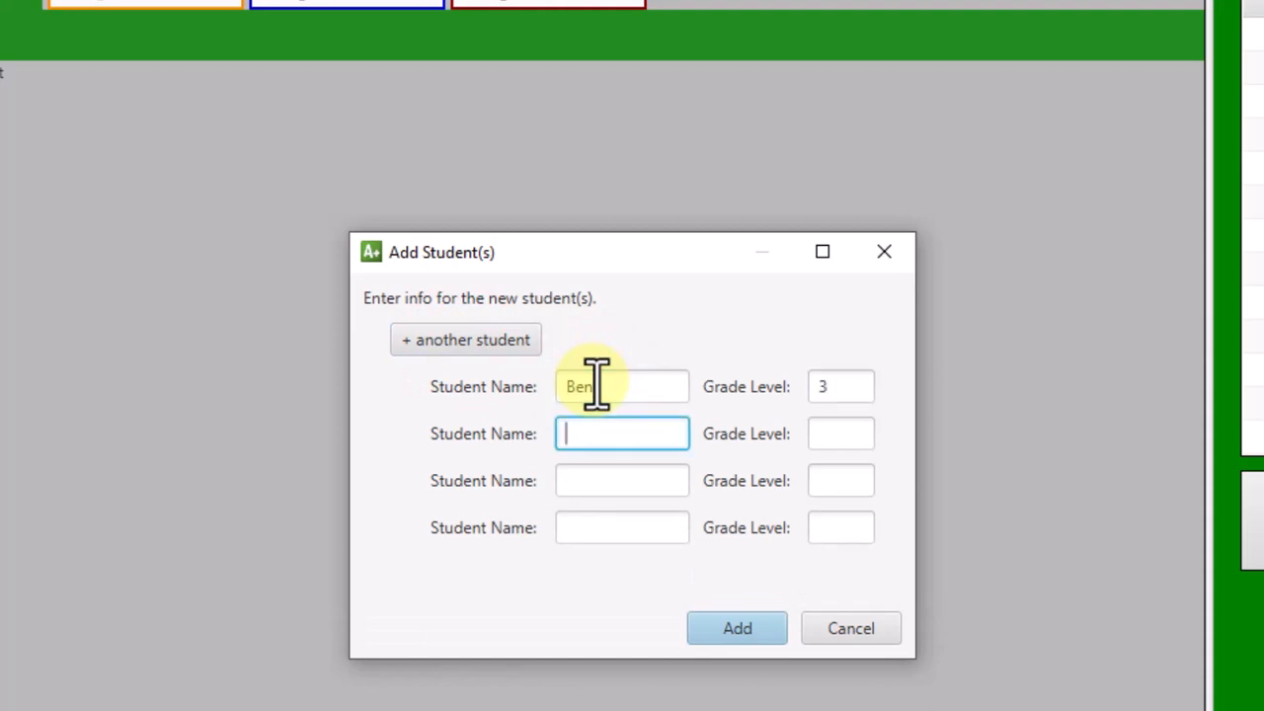
{"action": "type", "text": "Jerry"}
{"action": "key", "text": "Tab"}
{"action": "type", "text": "2"}
{"action": "key", "text": "Tab"}
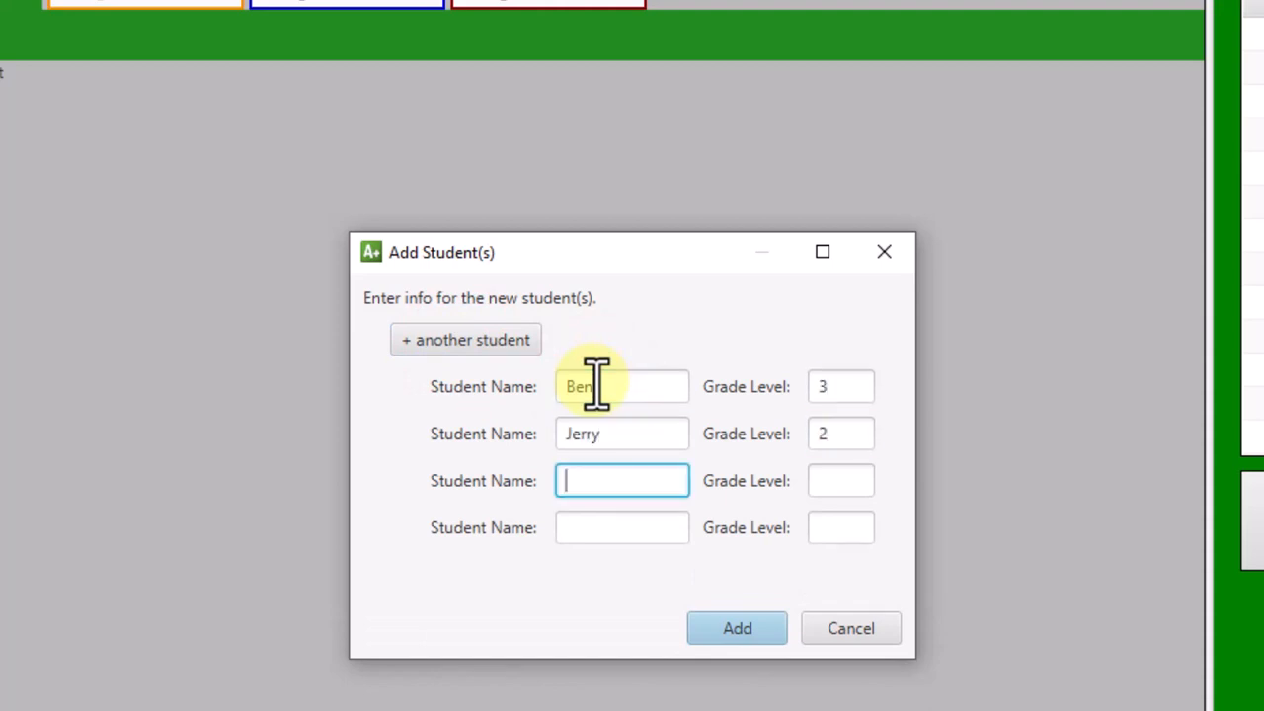
- Enter the third and fourth students' names with grade levels 2 and 1, add all four students, and close the roster
{"action": "type", "text": "Sally"}
{"action": "key", "text": "Tab"}
{"action": "type", "text": "2"}
{"action": "key", "text": "Tab"}
{"action": "type", "text": "A"}
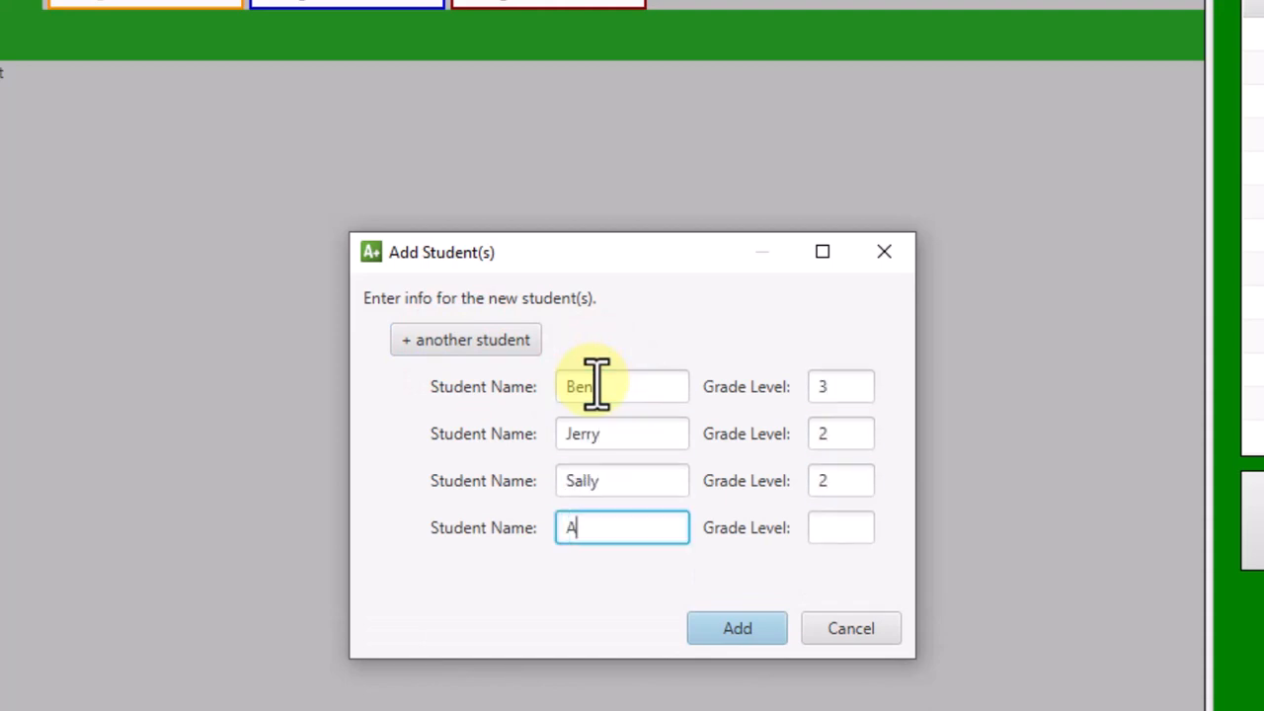
{"action": "type", "text": "nne"}
{"action": "key", "text": "Tab"}
{"action": "type", "text": "1"}
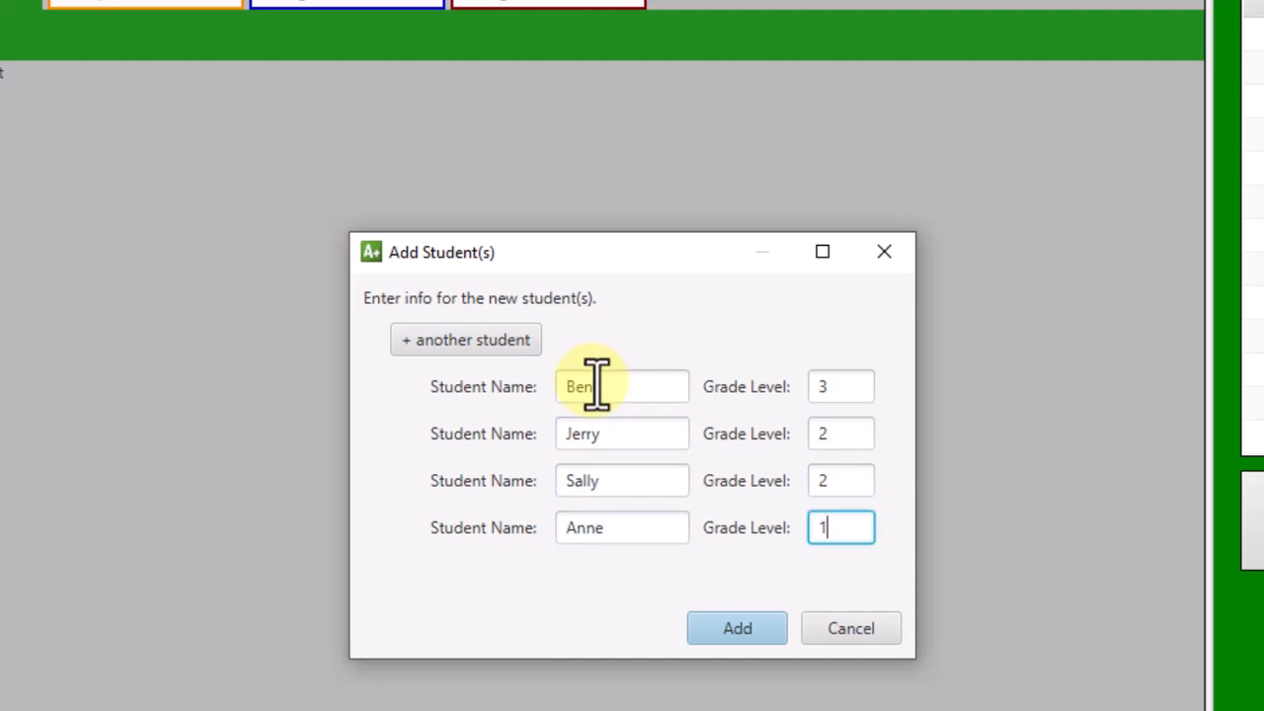
{"action": "left_click", "coordinate": [727, 626]}
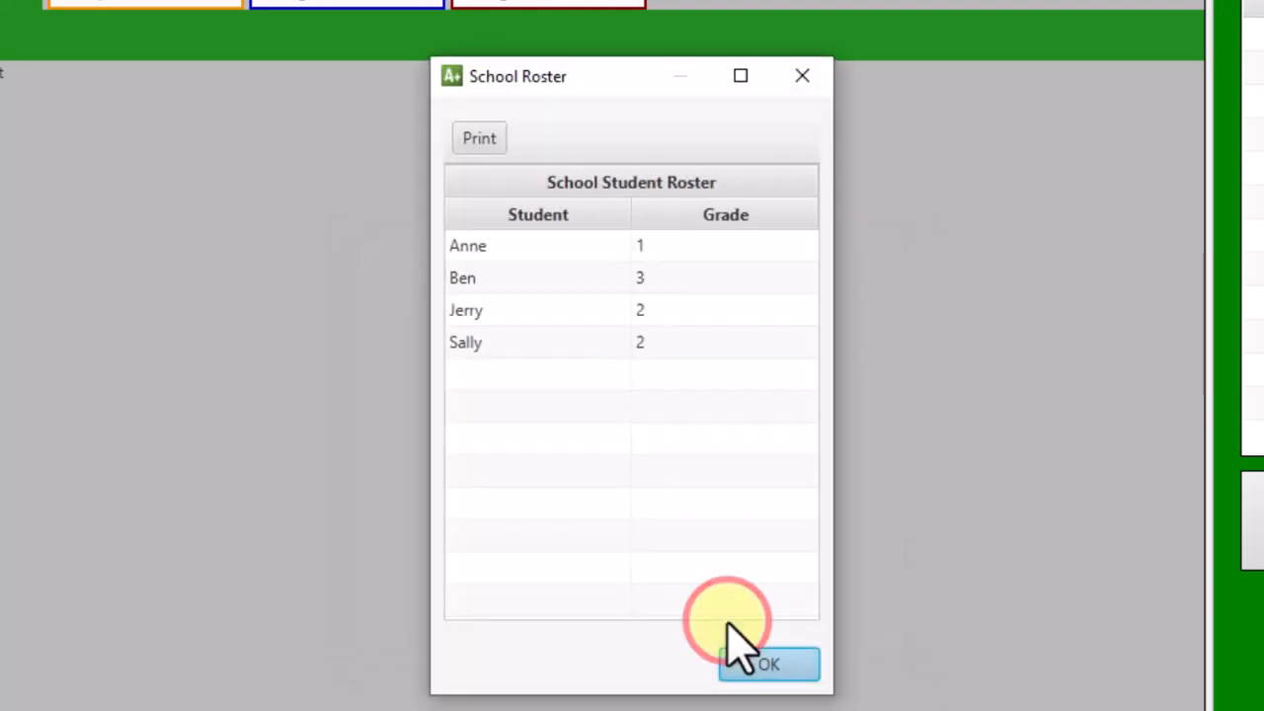
{"action": "left_click", "coordinate": [762, 670]}
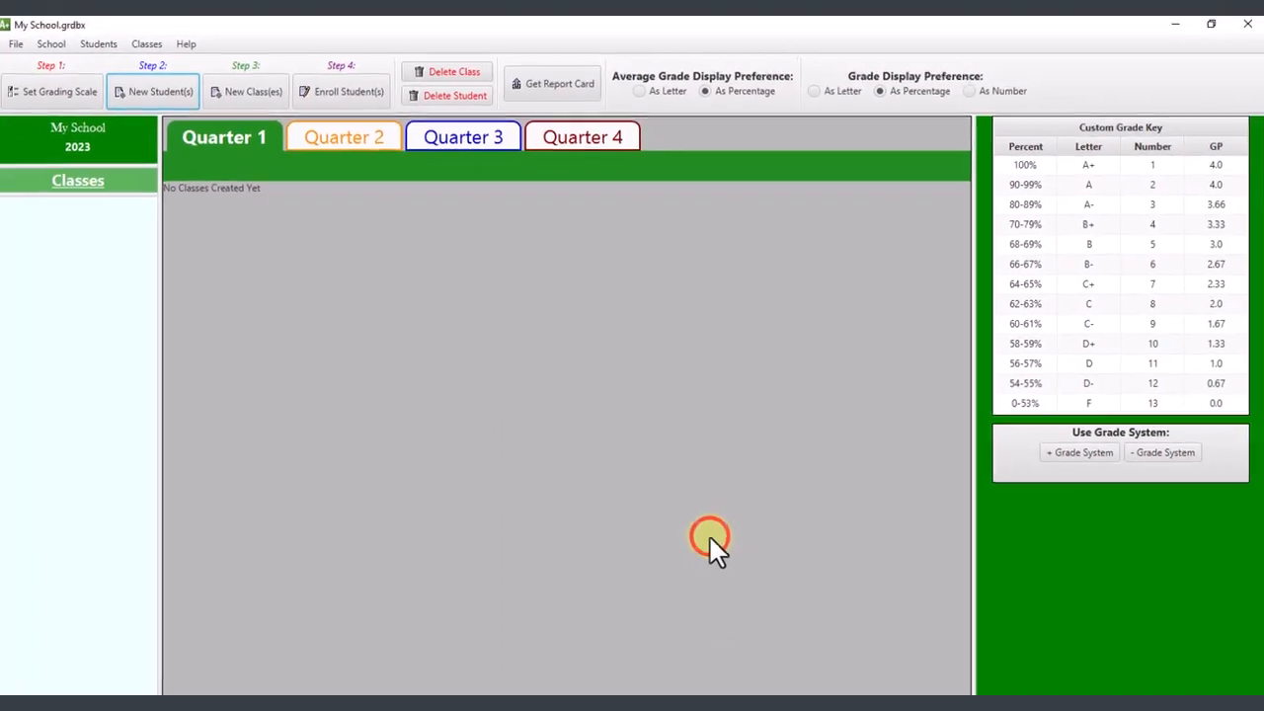
- Start adding new classes and extend the form to three class rows
{"action": "left_click", "coordinate": [255, 96]}
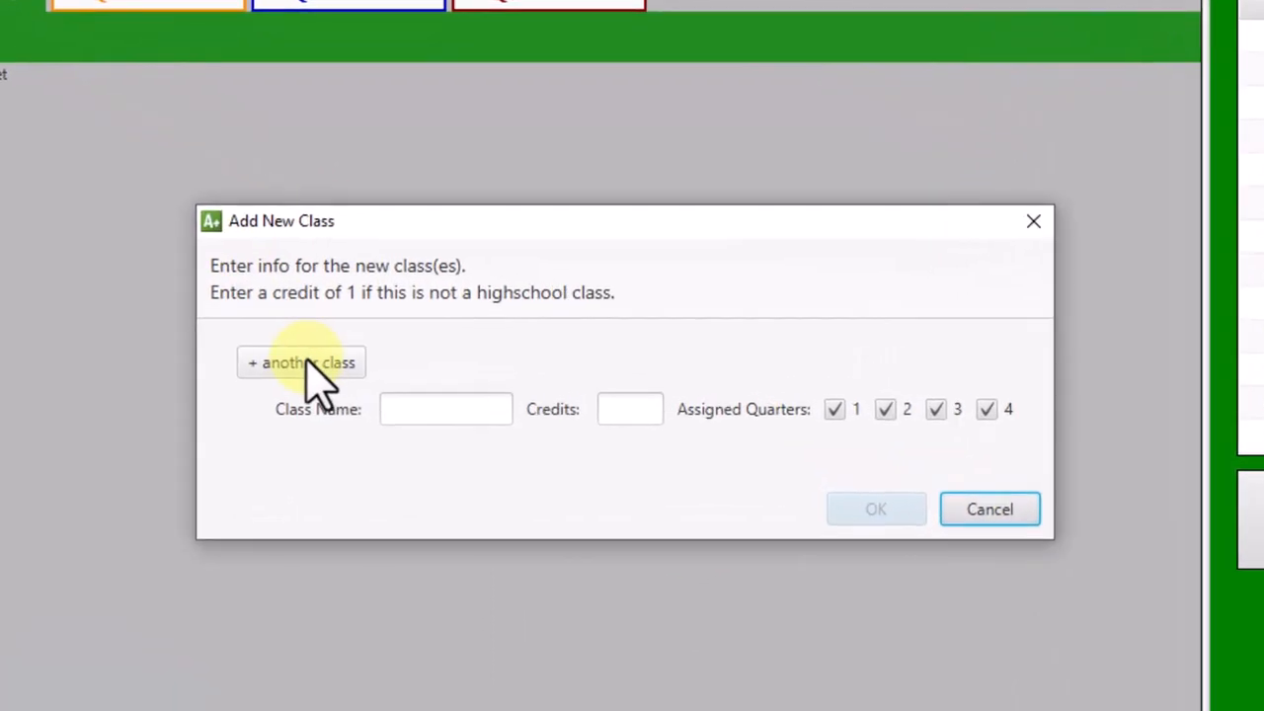
{"action": "left_click", "coordinate": [437, 359]}
{"action": "left_click", "coordinate": [437, 358]}
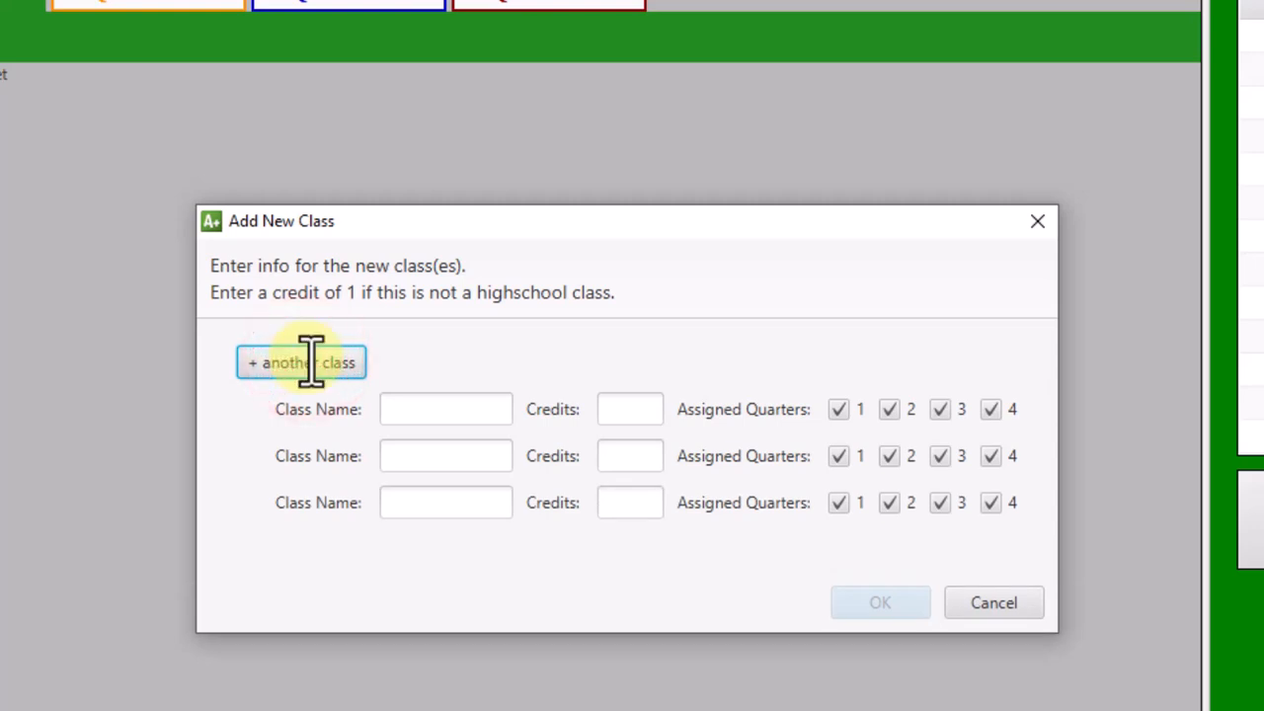
- Enter Algebra as the first class with 3 credits
{"action": "left_click", "coordinate": [434, 411]}
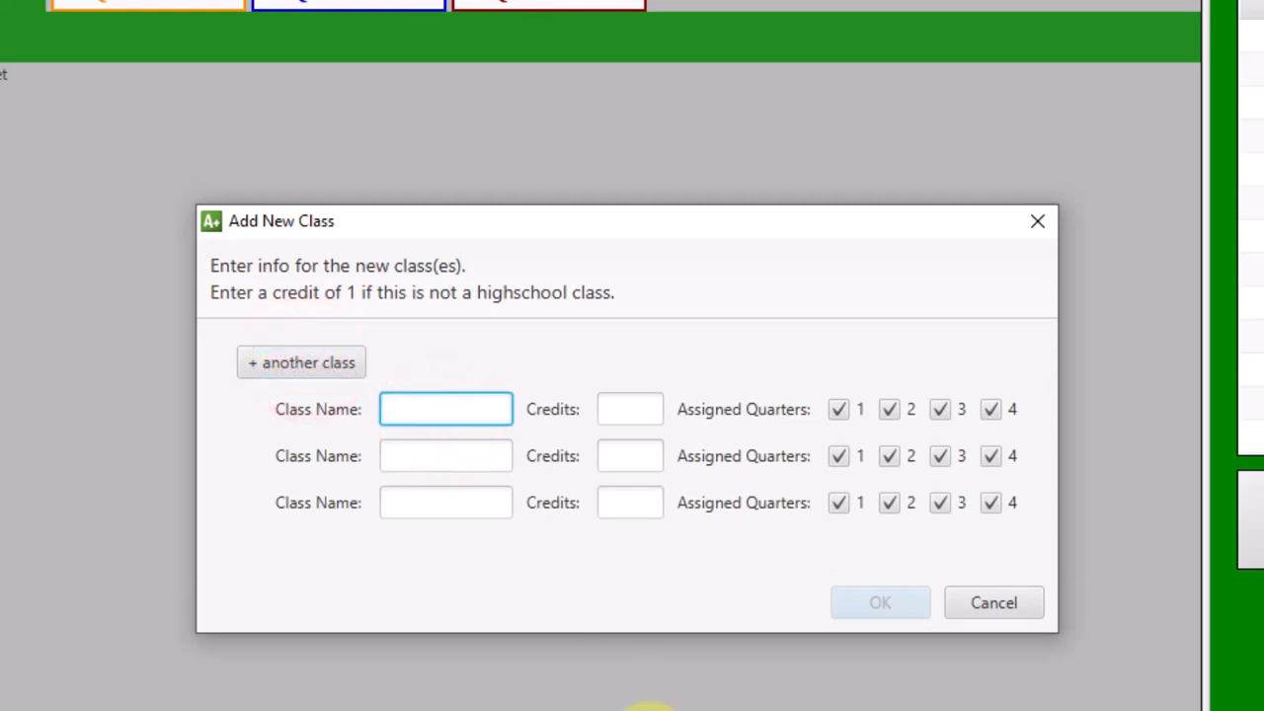
{"action": "type", "text": "Algebra"}
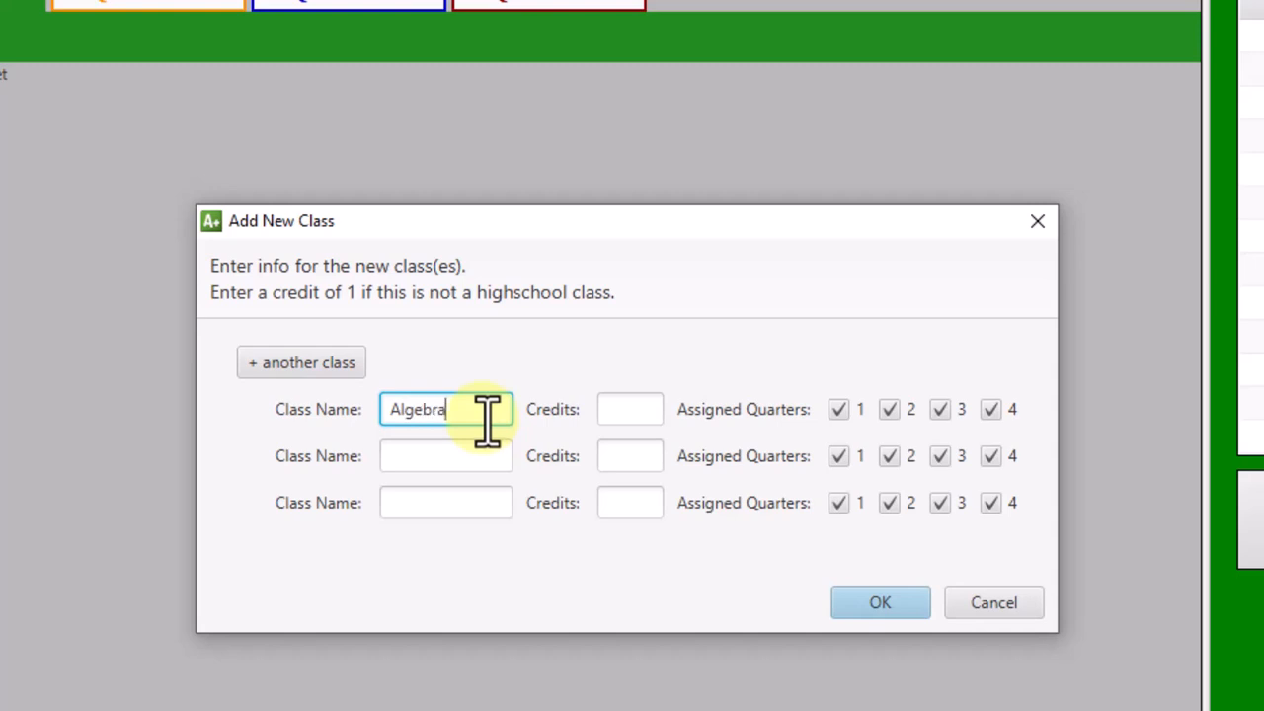
{"action": "key", "text": "Tab"}
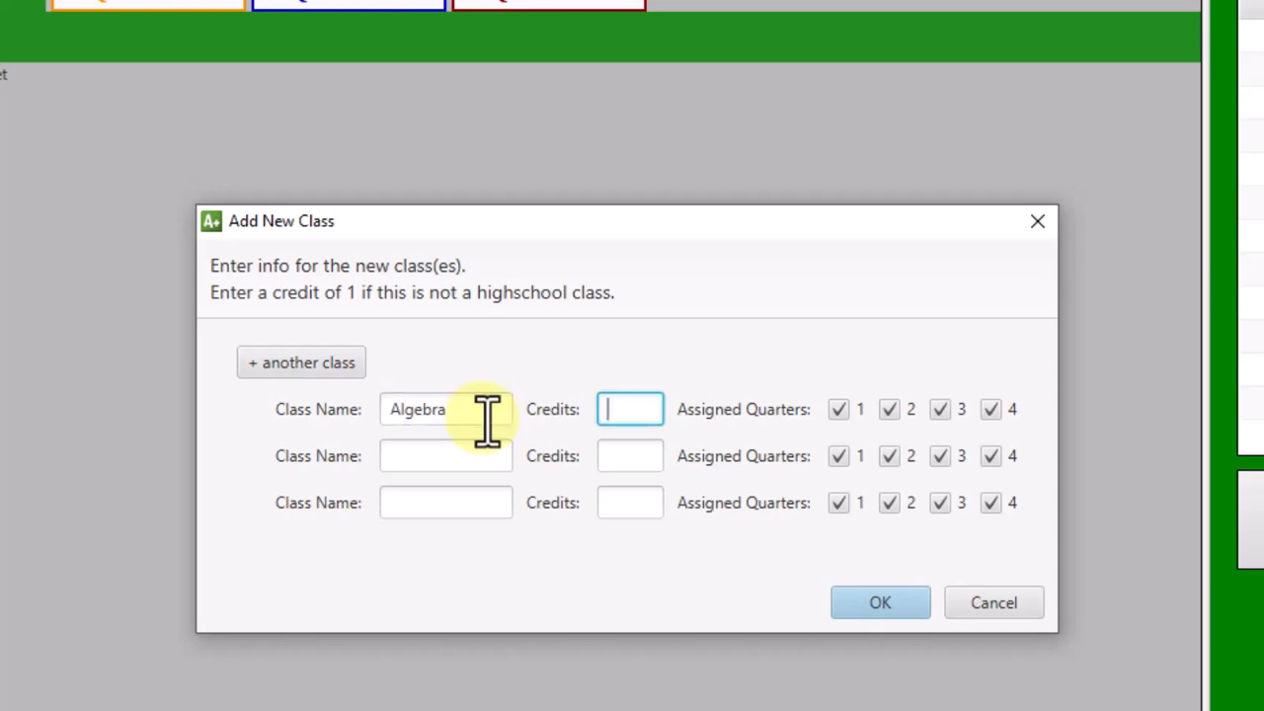
{"action": "type", "text": "3"}
- Enter Phonics as the second class with 1 credit and unassign it from quarters 3 and 4
{"action": "left_click", "coordinate": [468, 447]}
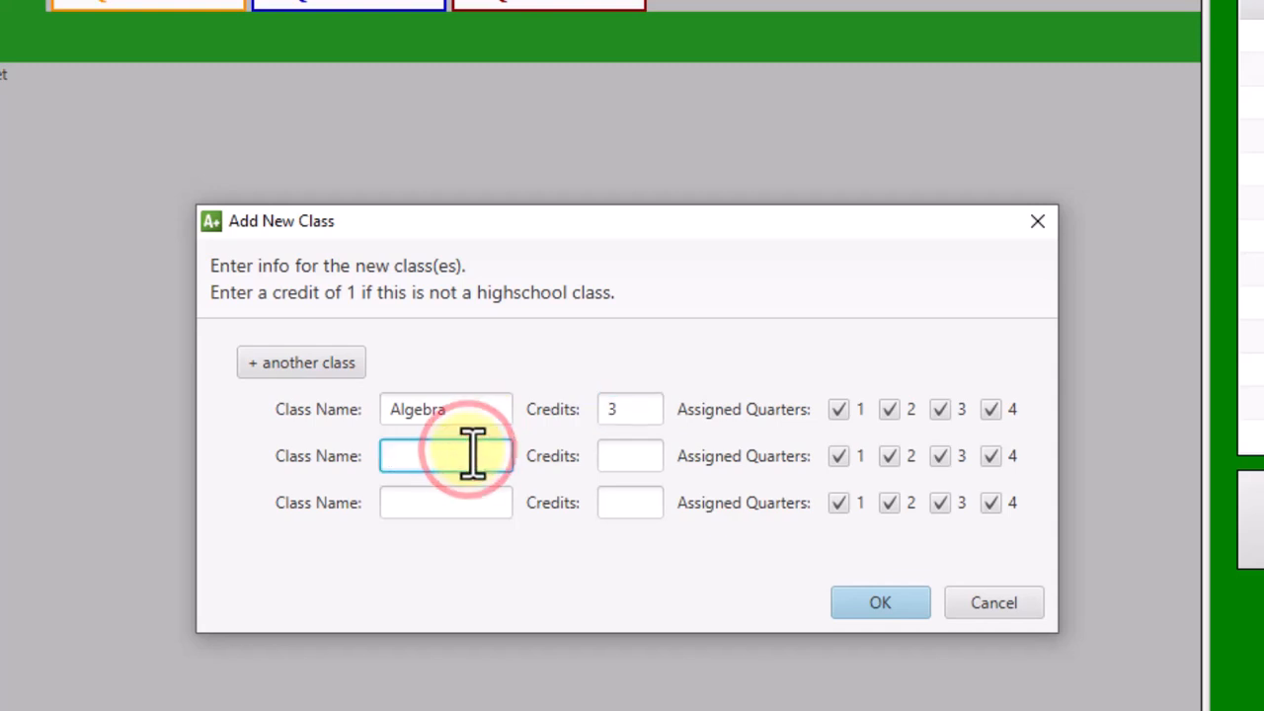
{"action": "type", "text": "Phonics"}
{"action": "key", "text": "Tab"}
{"action": "type", "text": "1"}
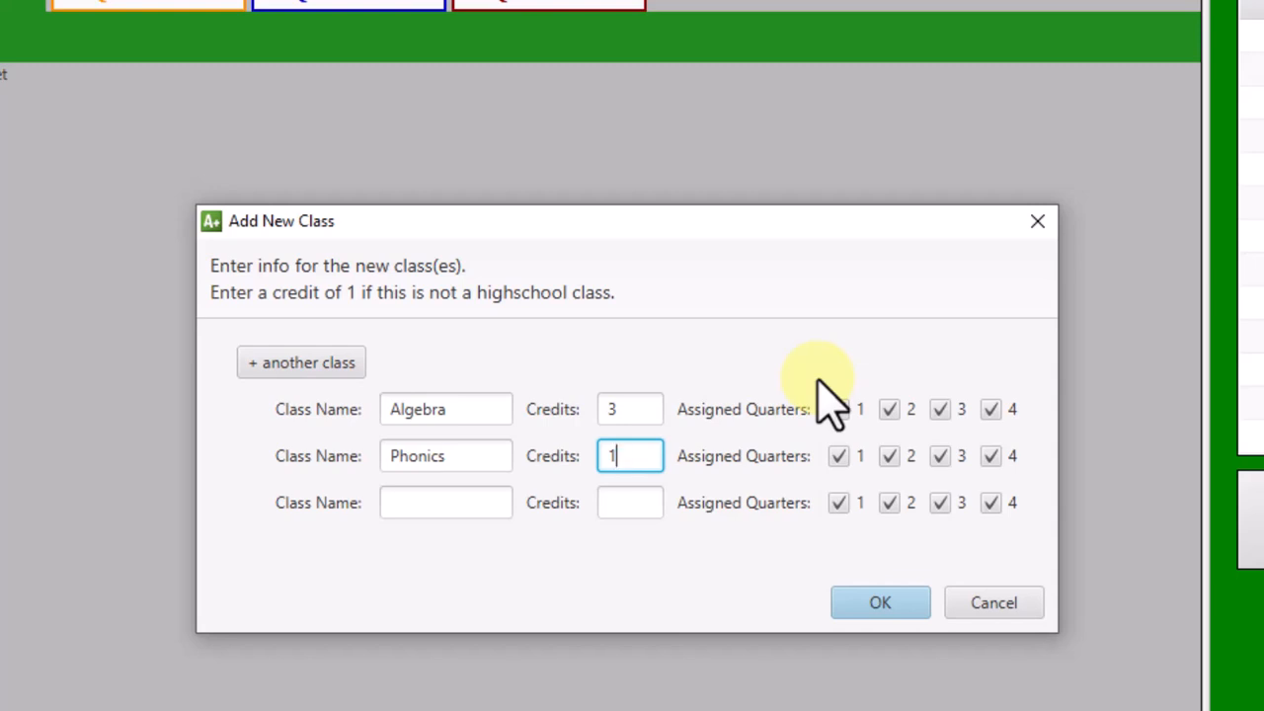
{"action": "left_click", "coordinate": [939, 455]}
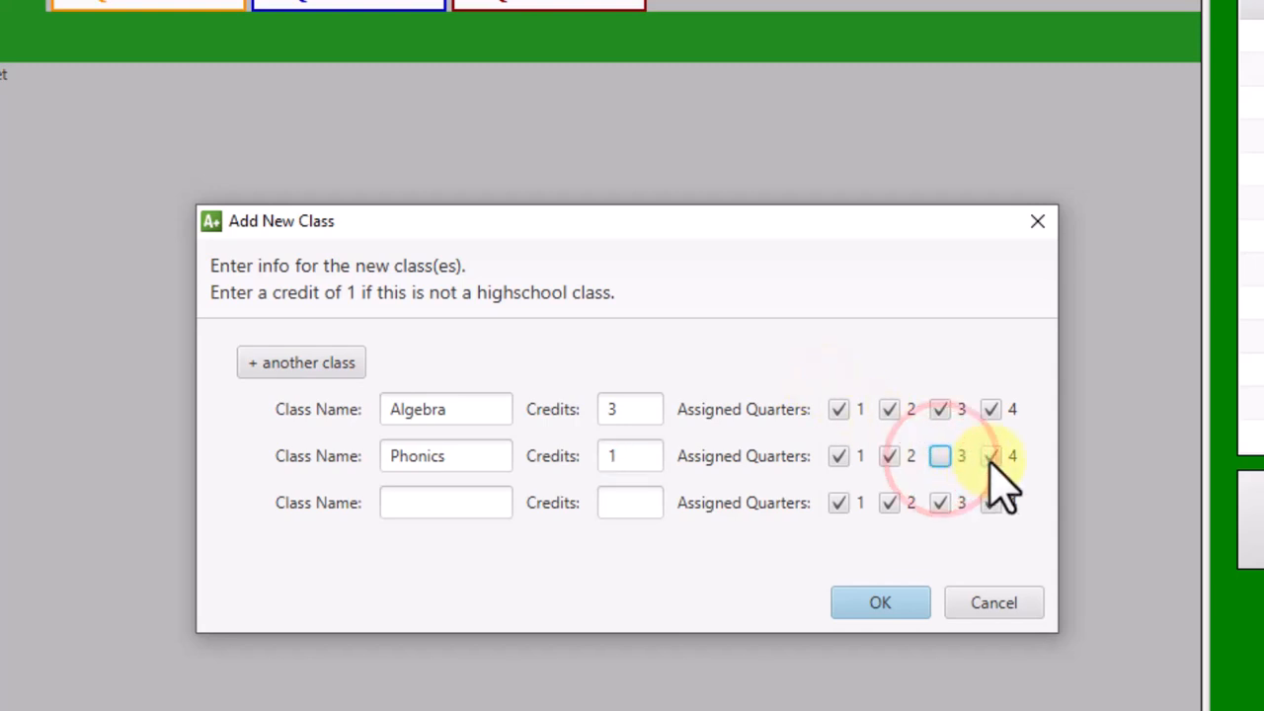
{"action": "left_click", "coordinate": [991, 456]}
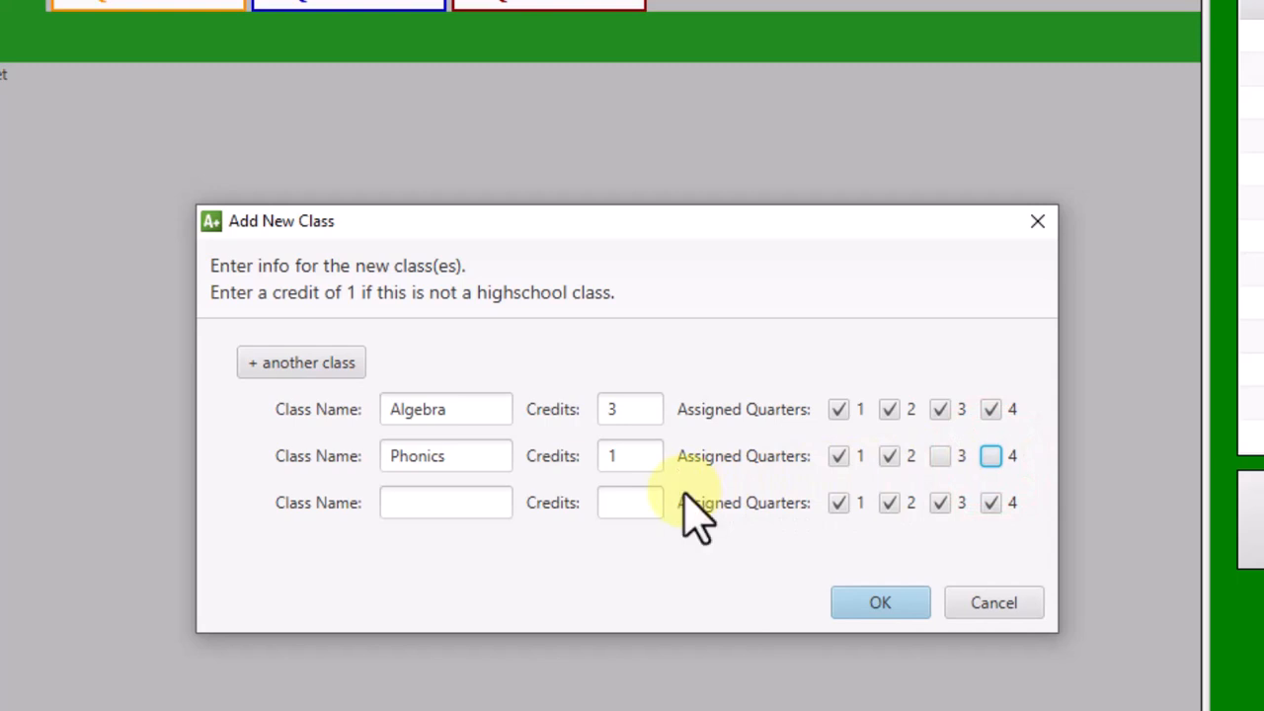
- Enter History as the third class with 3 credits and add all three classes
{"action": "left_click", "coordinate": [500, 504]}
{"action": "type", "text": "History"}
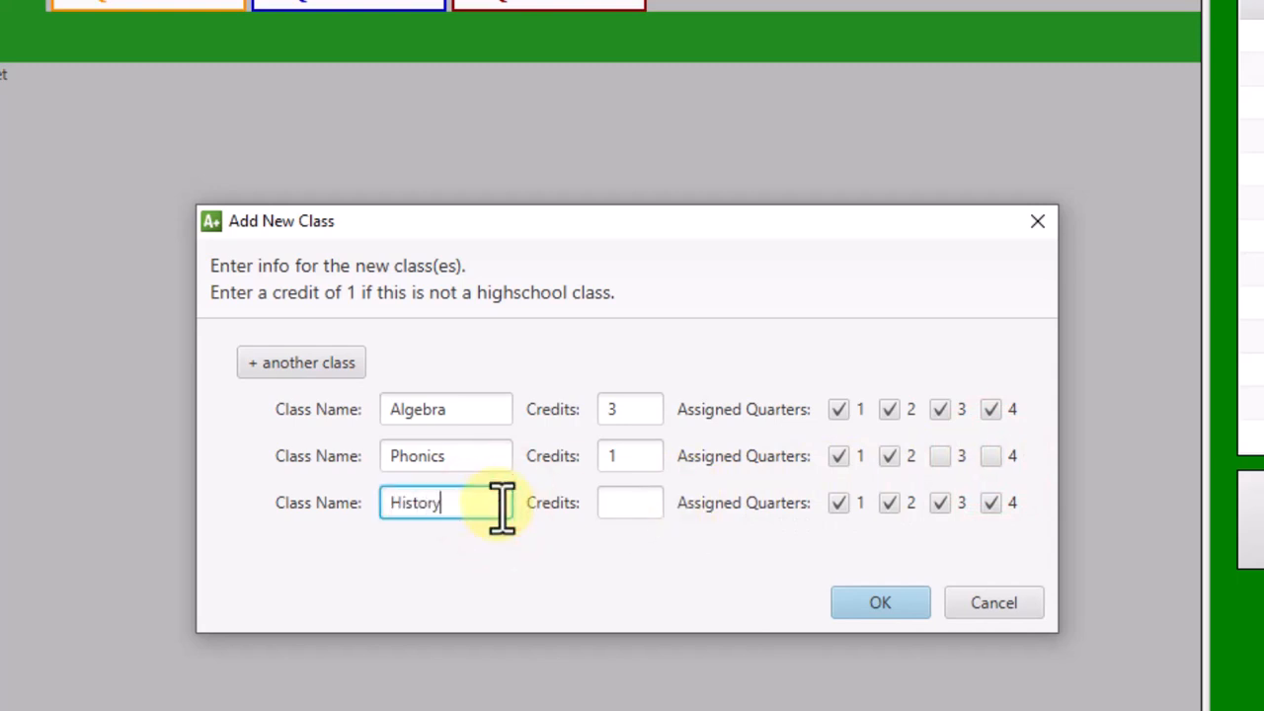
{"action": "key", "text": "Tab"}
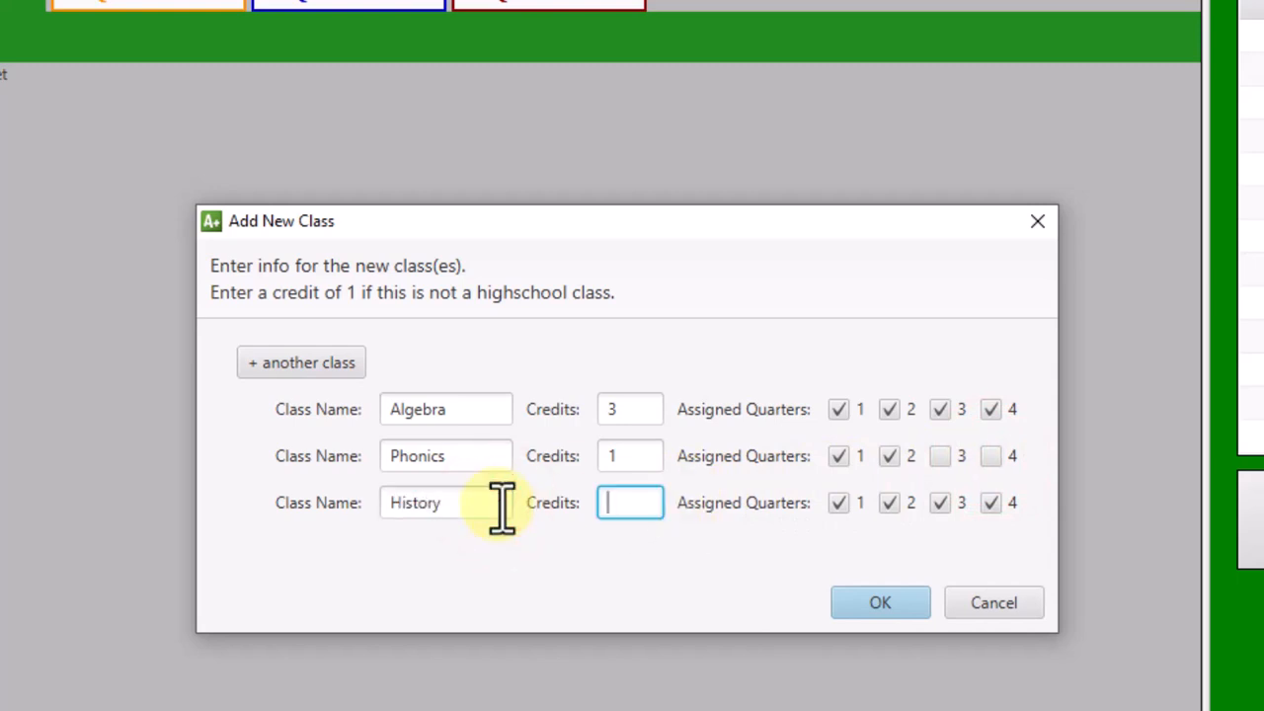
{"action": "type", "text": "3"}
{"action": "left_click", "coordinate": [857, 602]}
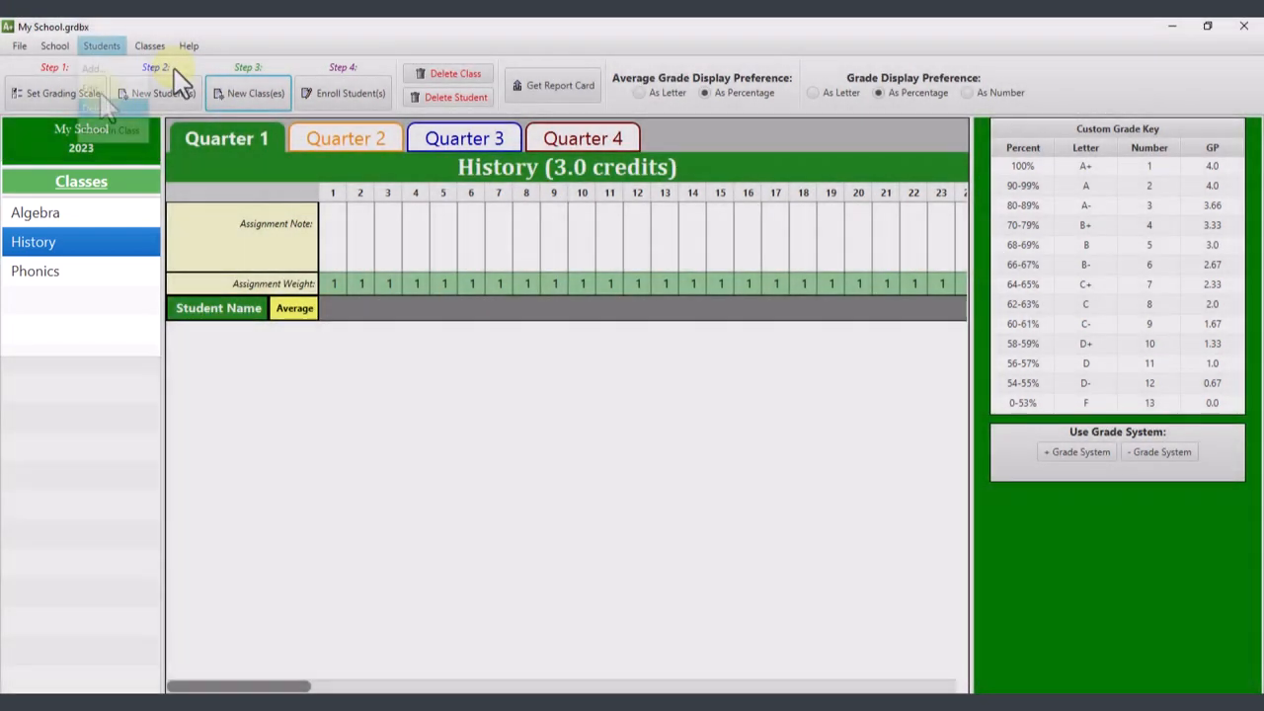
- View the school's student roster and close it
{"action": "left_click", "coordinate": [53, 45]}
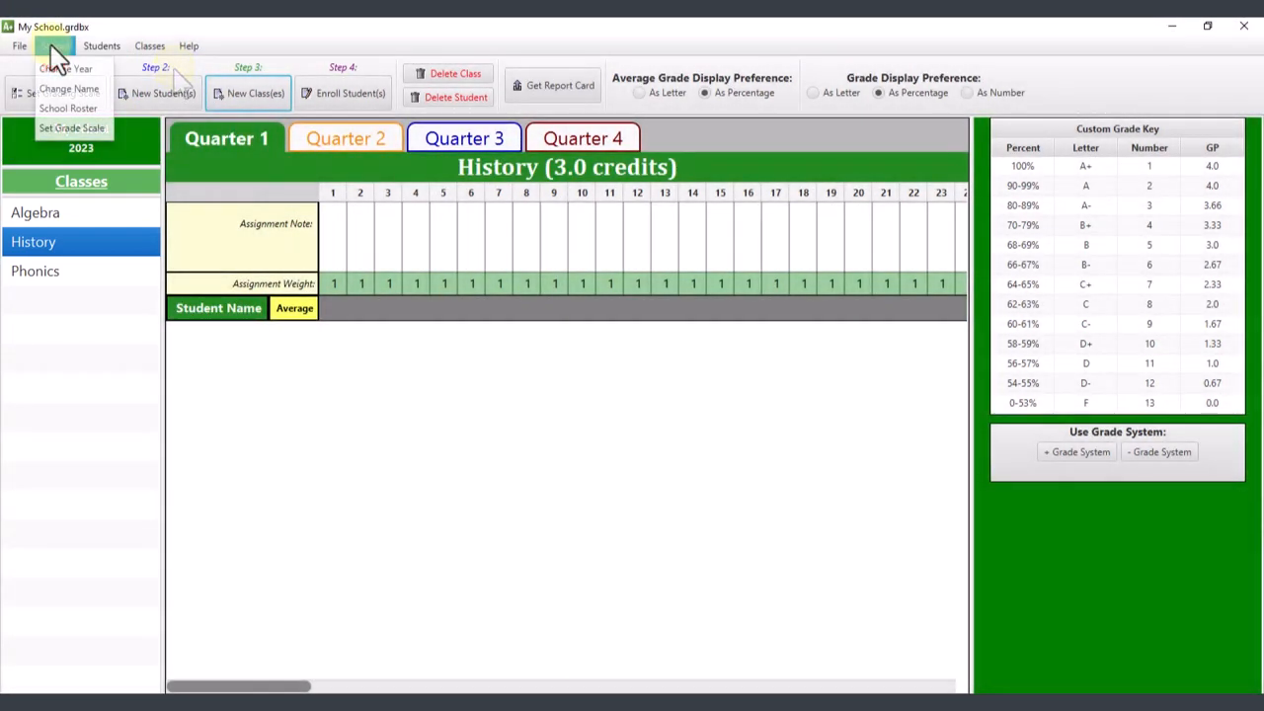
{"action": "left_click", "coordinate": [61, 107]}
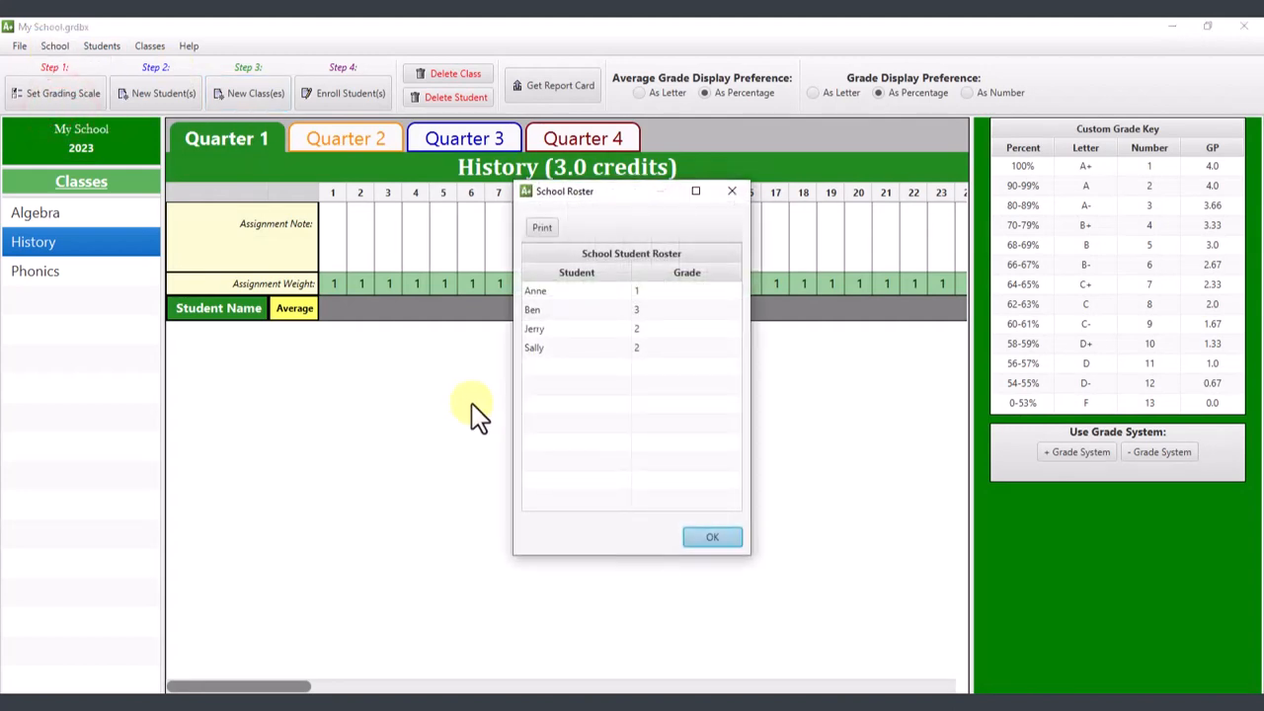
{"action": "left_click", "coordinate": [733, 191]}
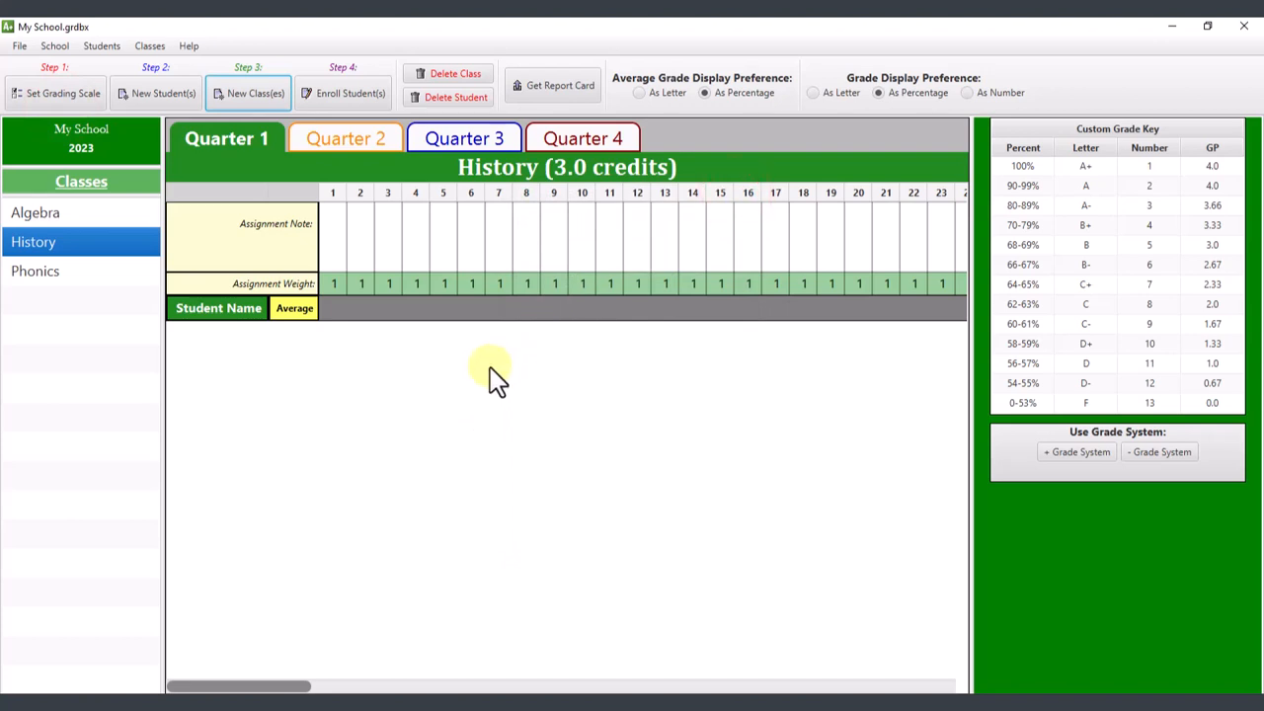
- Start enrolling the first listed student and add Algebra, History and Phonics to that student's enrolled courses
{"action": "left_click", "coordinate": [339, 99]}
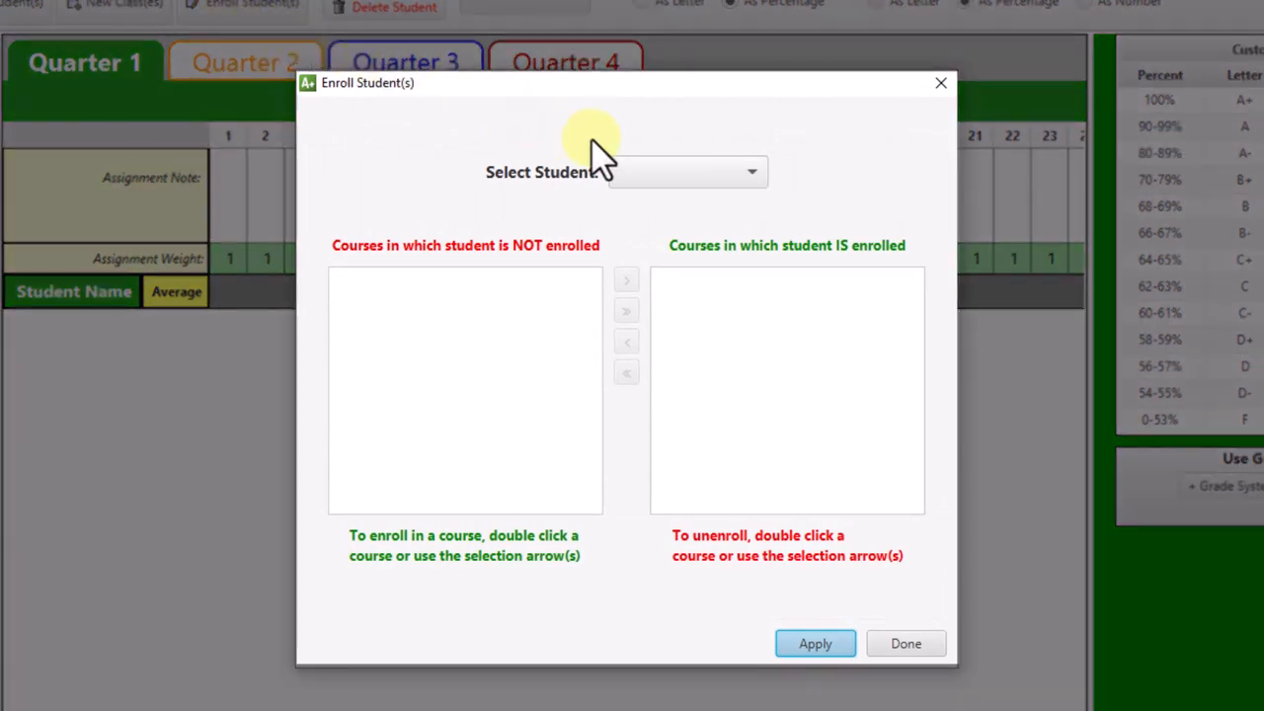
{"action": "left_click", "coordinate": [709, 182]}
{"action": "left_click", "coordinate": [697, 198]}
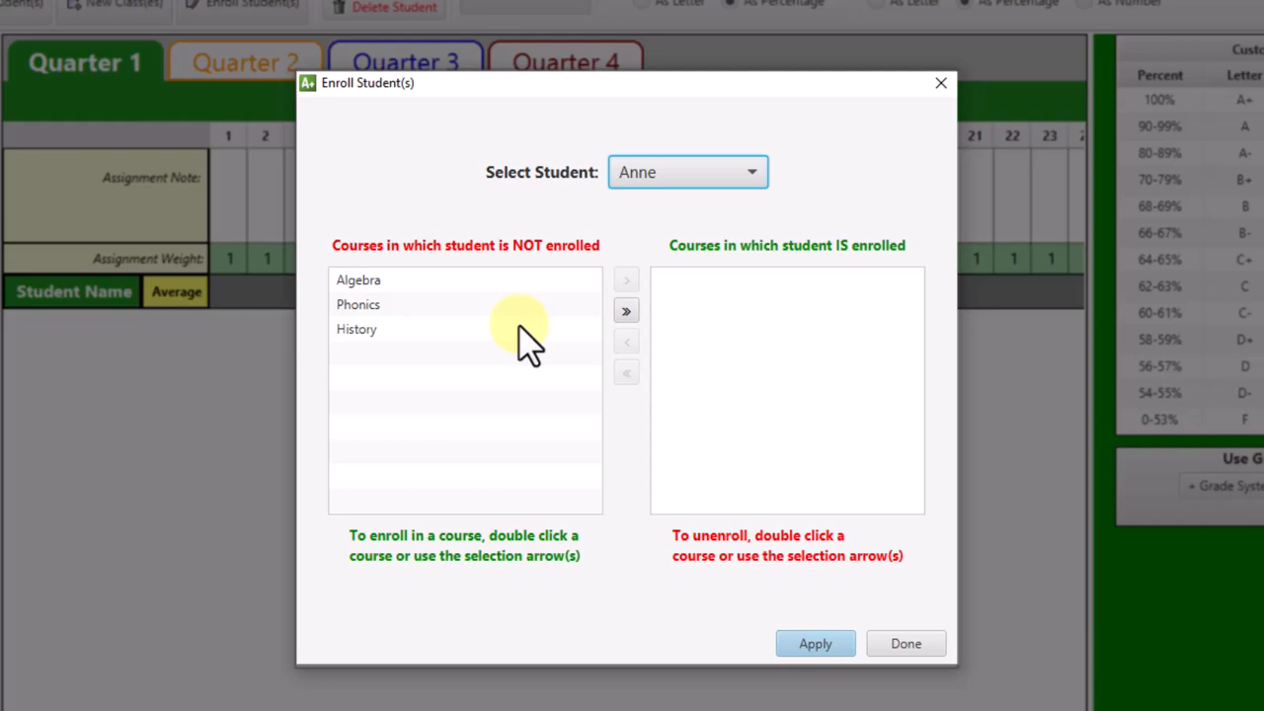
{"action": "left_click", "coordinate": [409, 281]}
{"action": "double_click", "coordinate": [410, 282]}
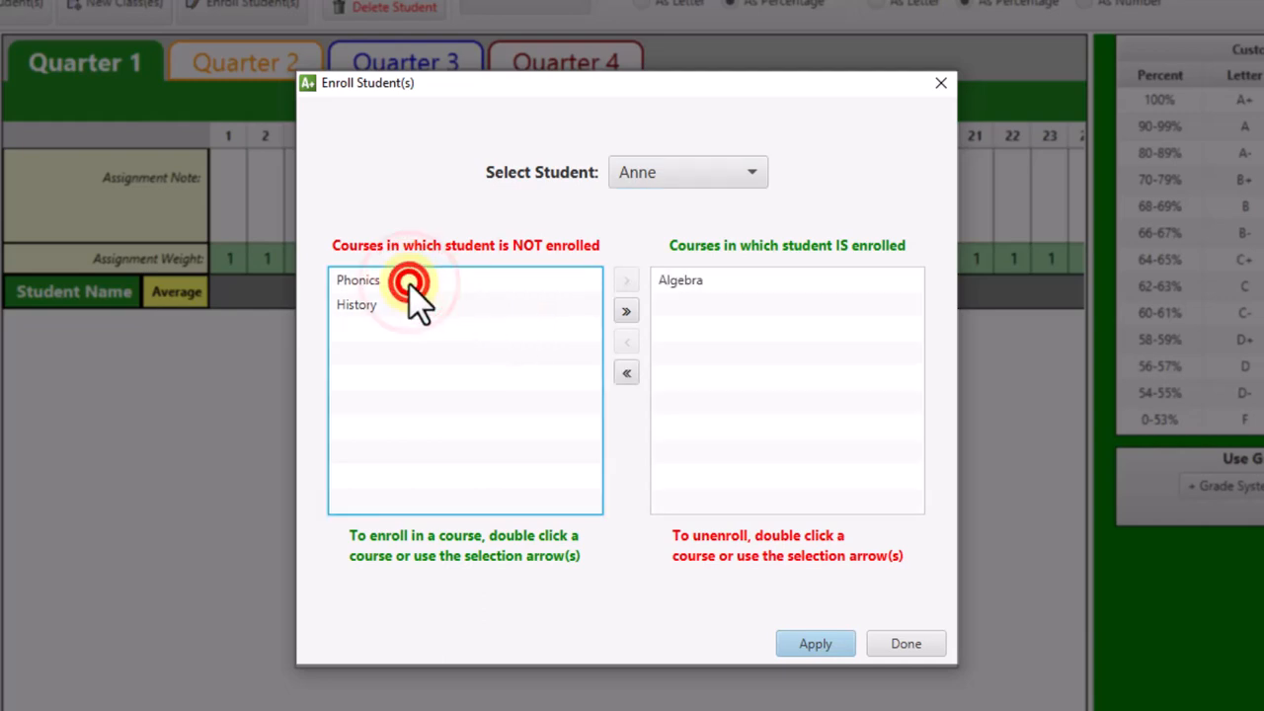
{"action": "left_click", "coordinate": [393, 304]}
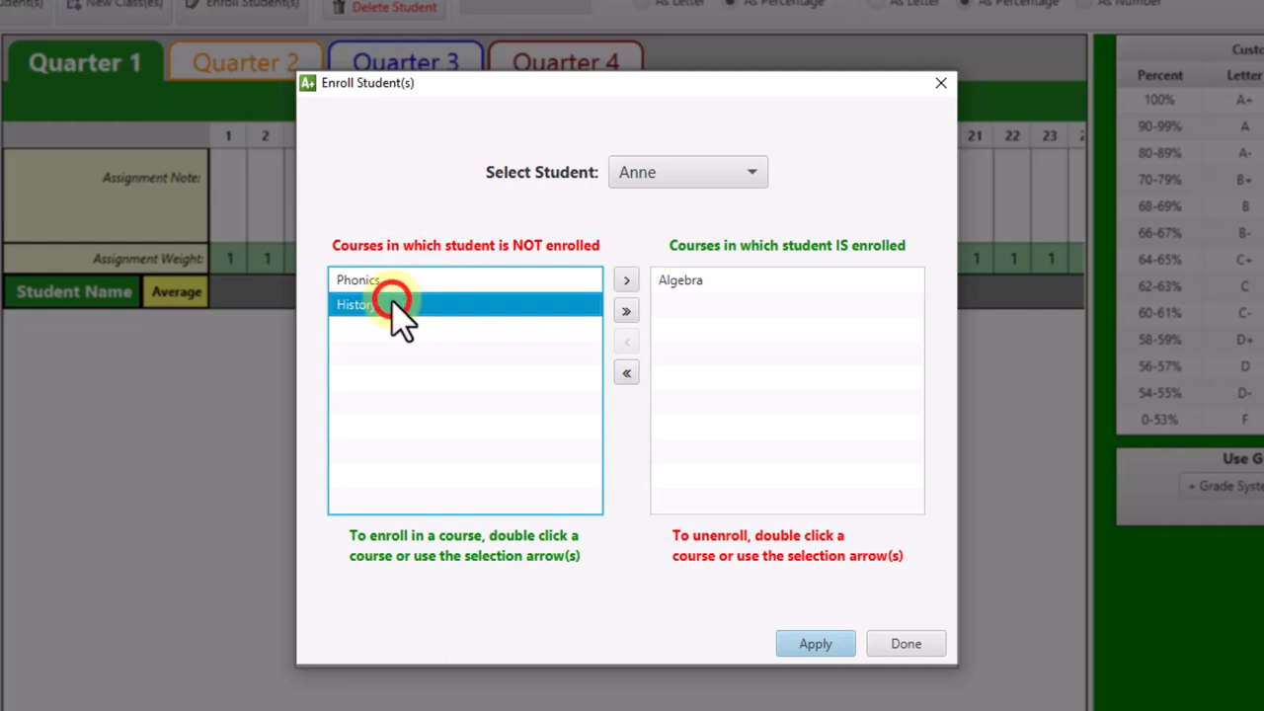
{"action": "double_click", "coordinate": [393, 304]}
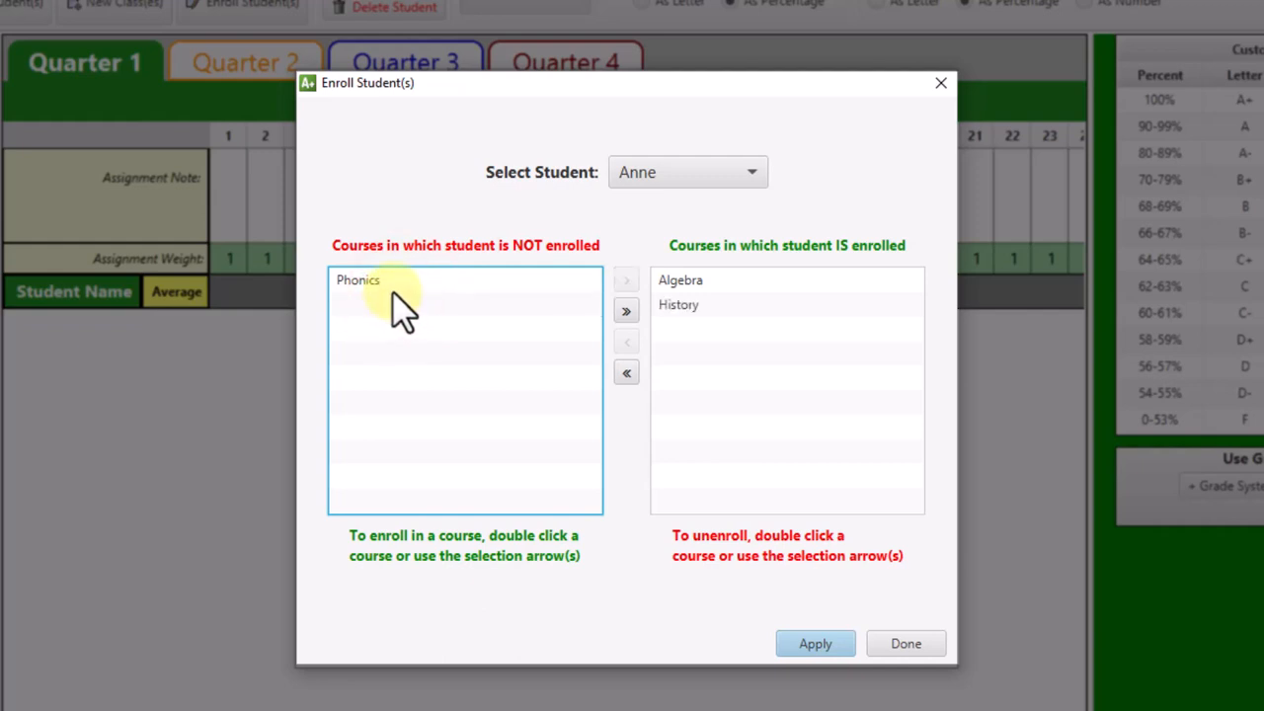
{"action": "double_click", "coordinate": [394, 287]}
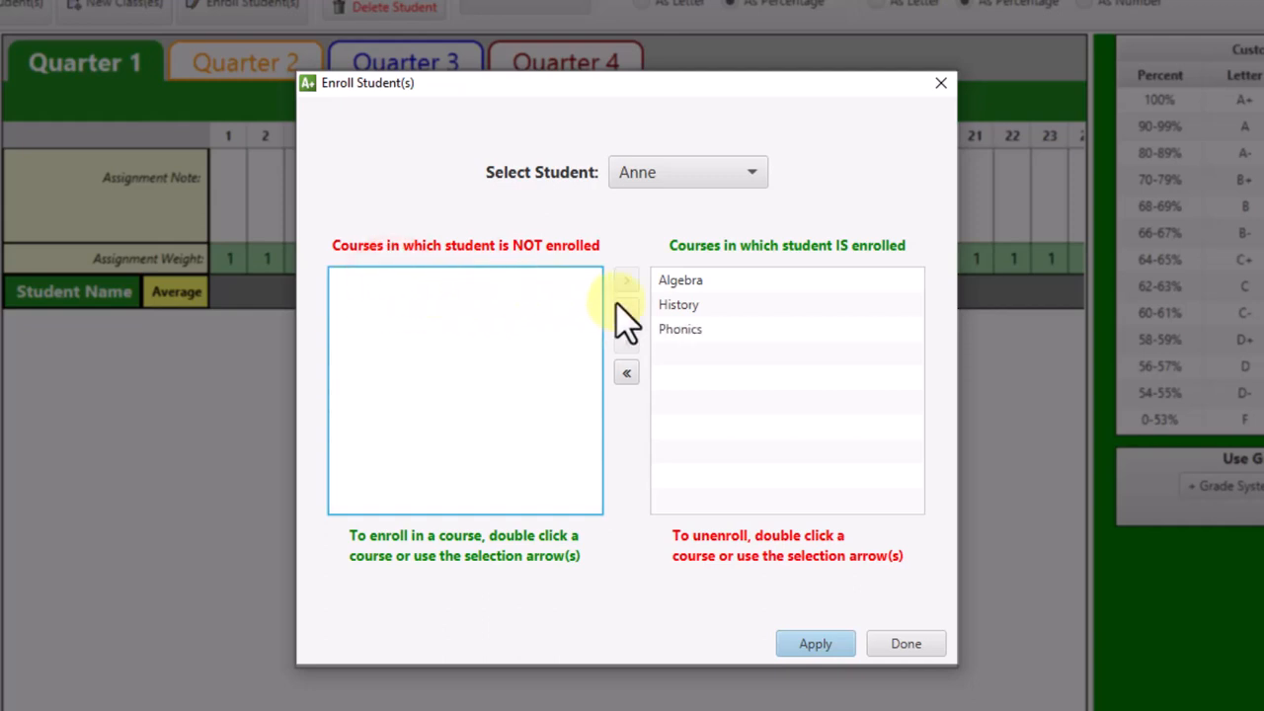
- Remove History and Phonics from the student's enrolled courses and add History back
{"action": "double_click", "coordinate": [687, 306]}
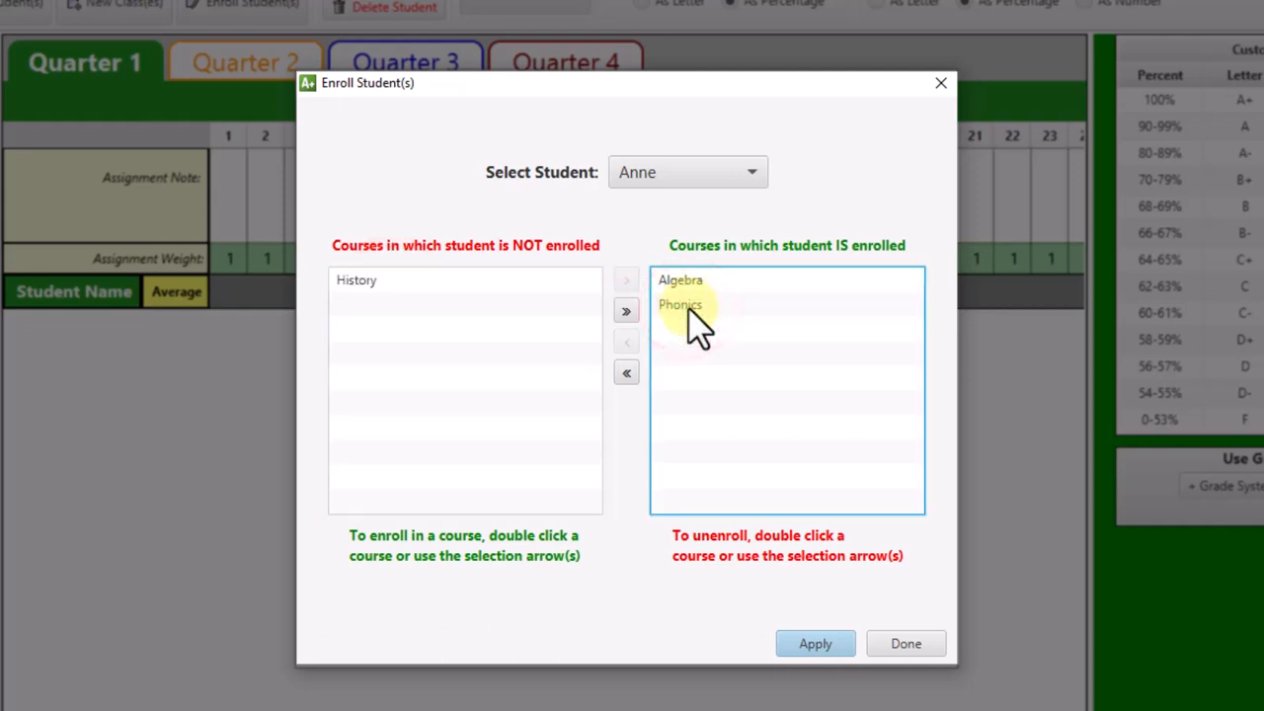
{"action": "double_click", "coordinate": [690, 306]}
{"action": "double_click", "coordinate": [447, 282]}
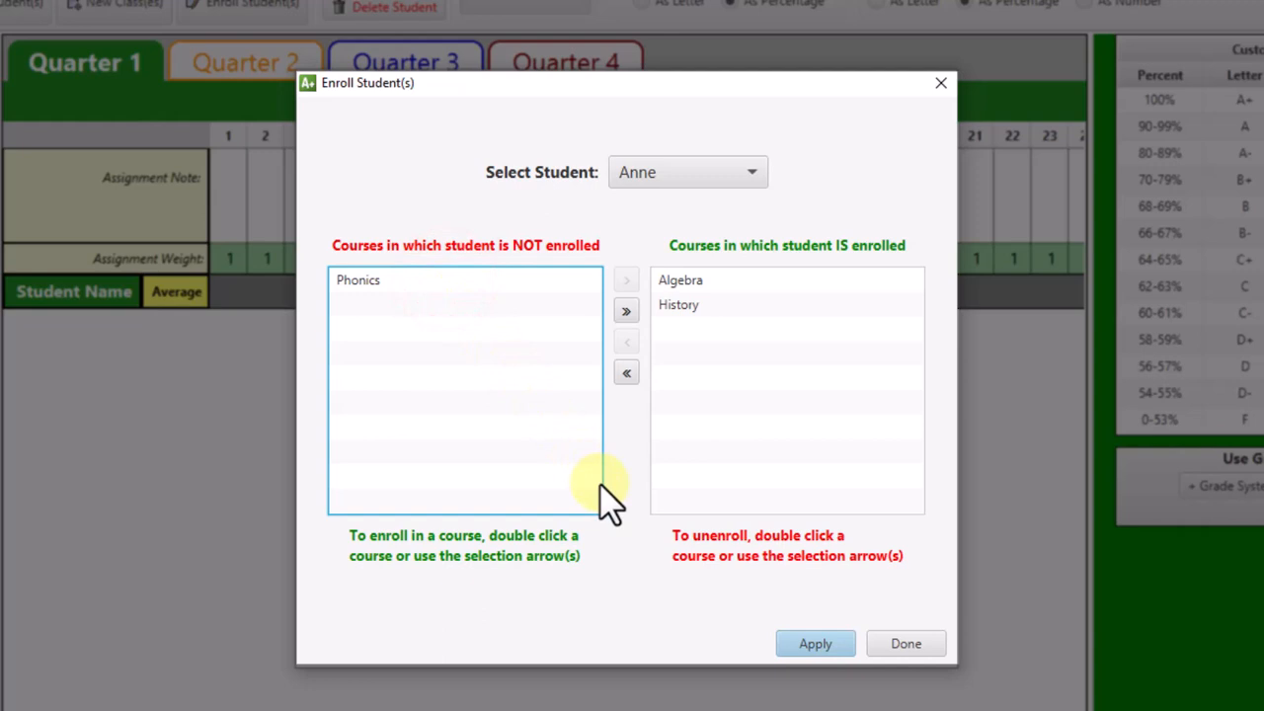
- Apply the student's enrollment in Algebra and History and dismiss the confirmation
{"action": "left_click", "coordinate": [800, 641]}
{"action": "left_click", "coordinate": [800, 643]}
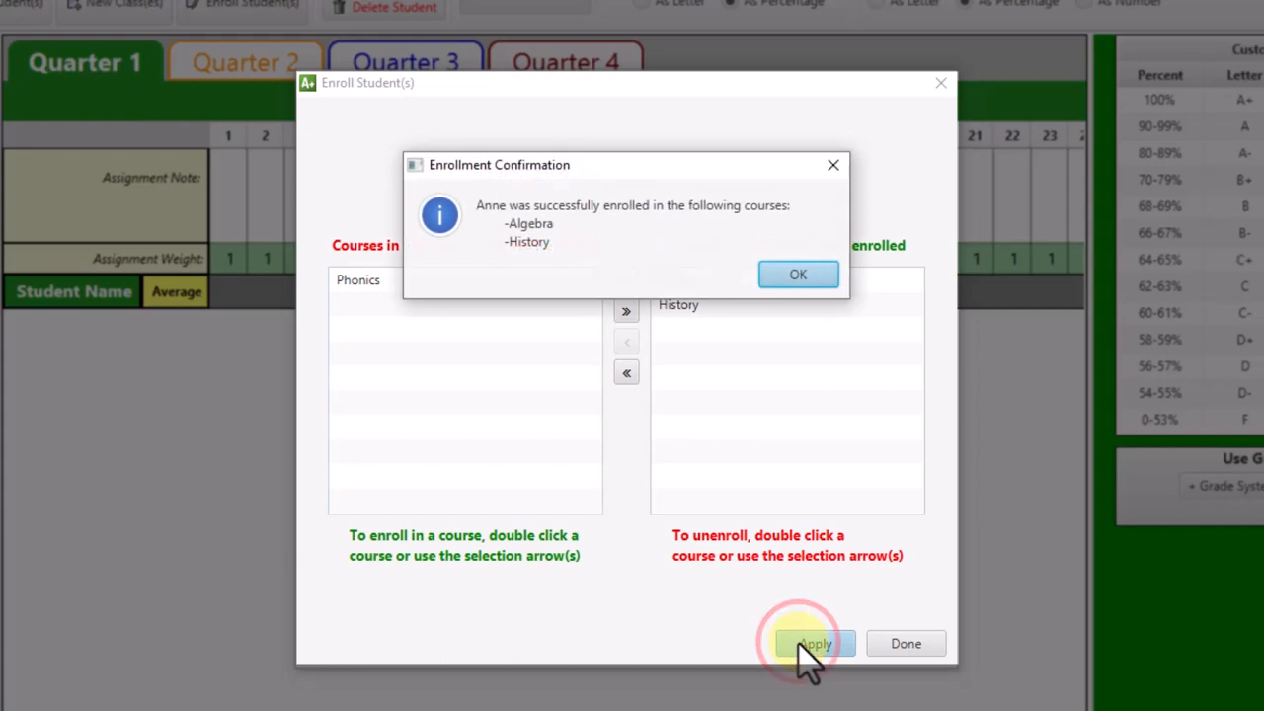
{"action": "left_click", "coordinate": [798, 275]}
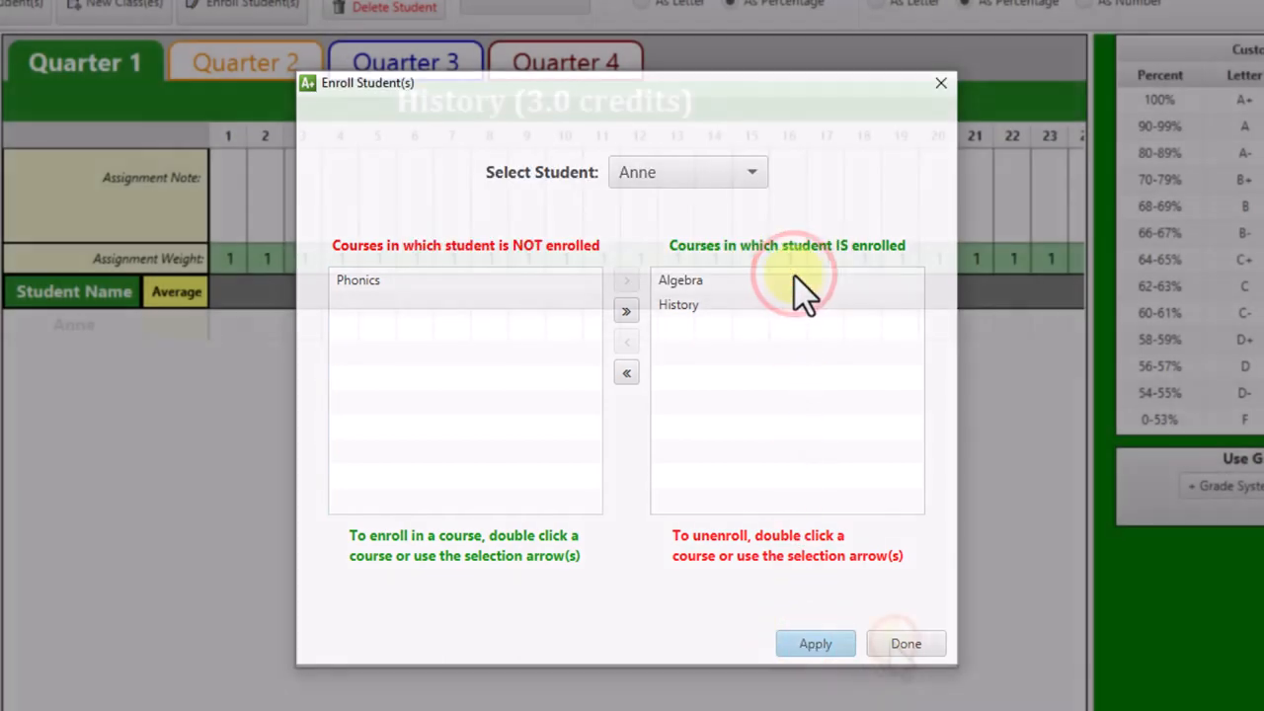